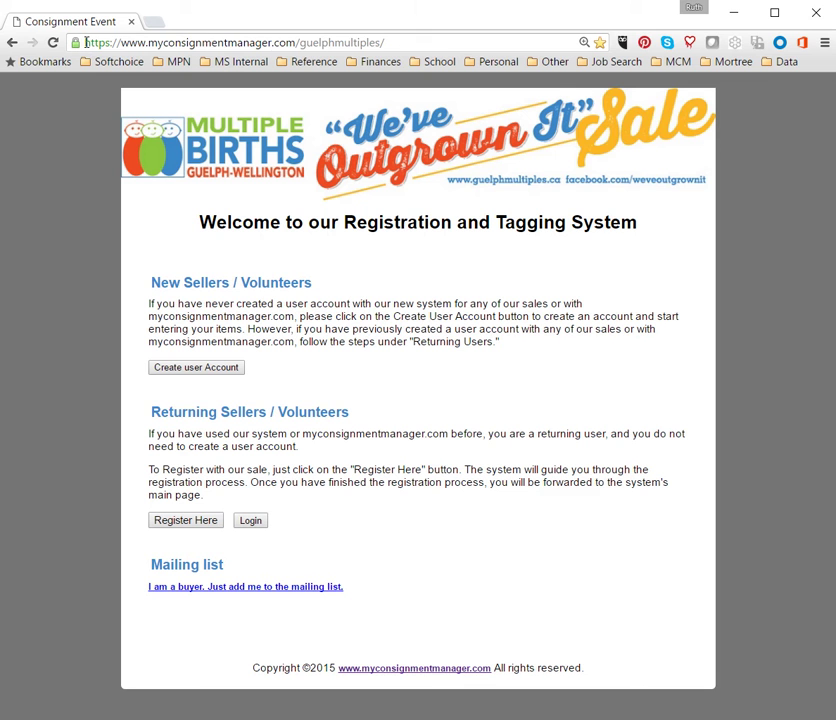
Step: Open the new seller account registration form from the sale page
drag(86, 42, 401, 58)
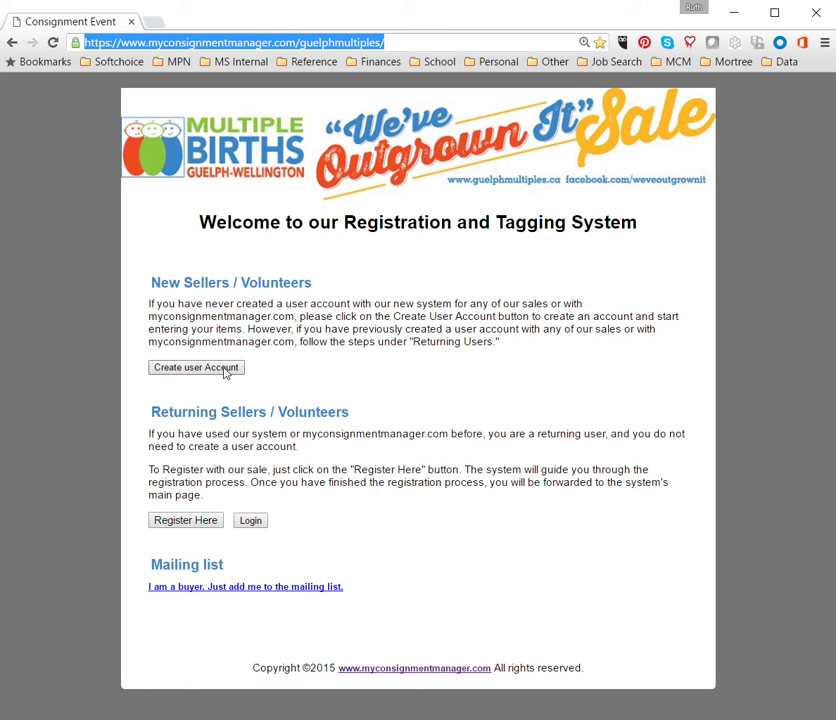
click(224, 369)
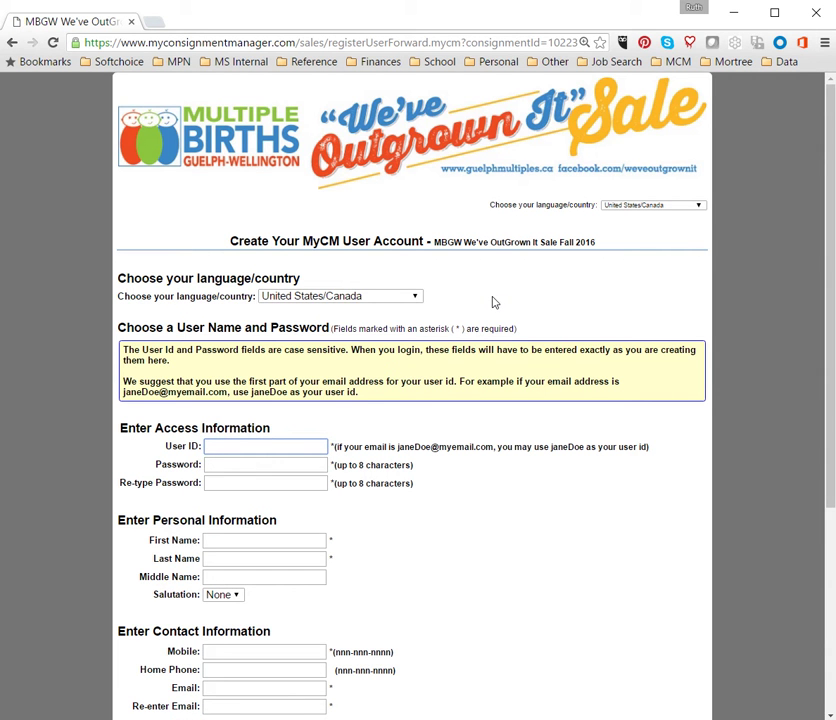
scroll(493, 304, down, 1)
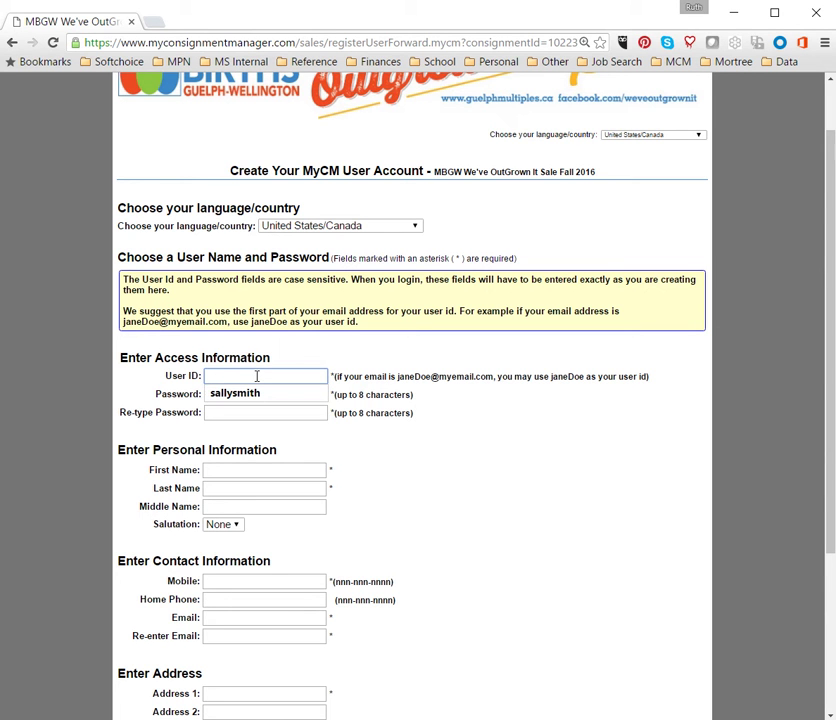
Step: Enter a user ID and the account password, confirming it in Re-type Password
key(Tab)
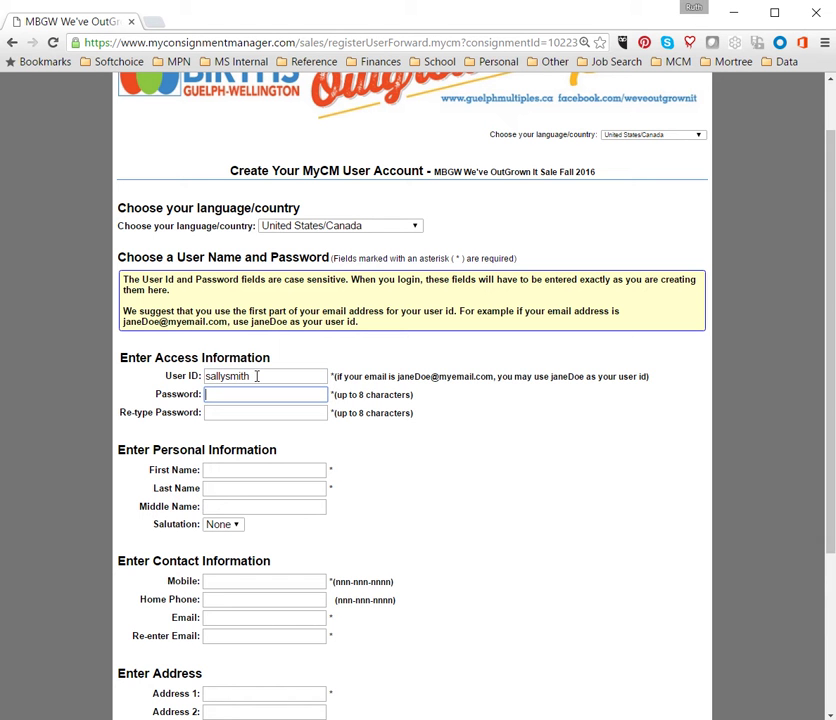
text(********)
key(Tab)
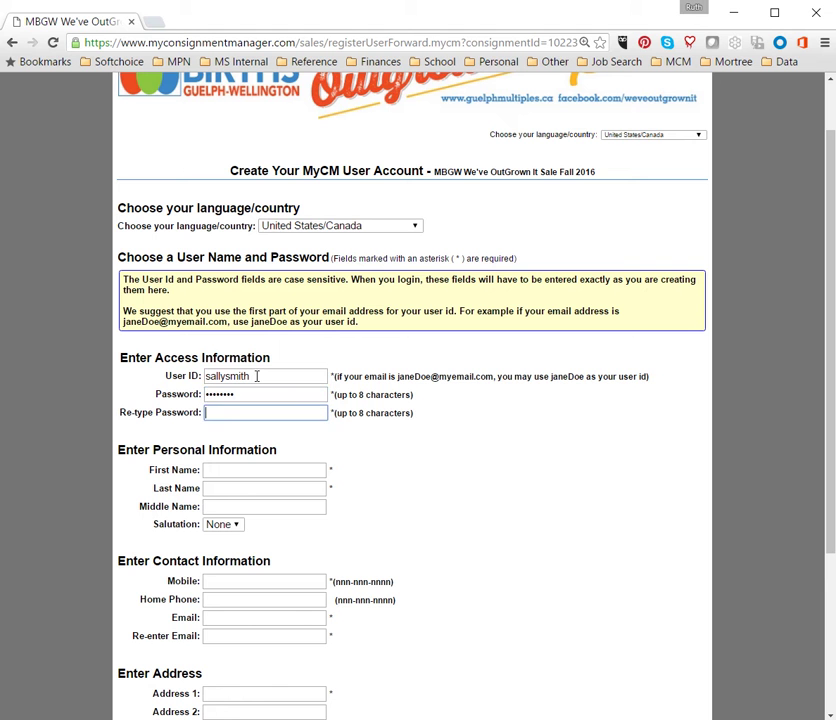
text(********)
click(333, 376)
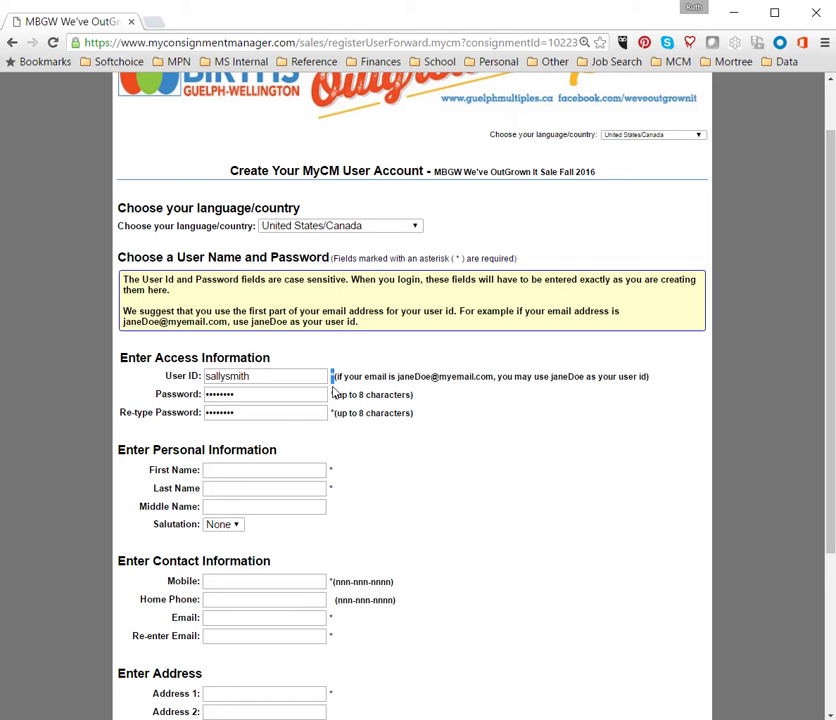
click(290, 471)
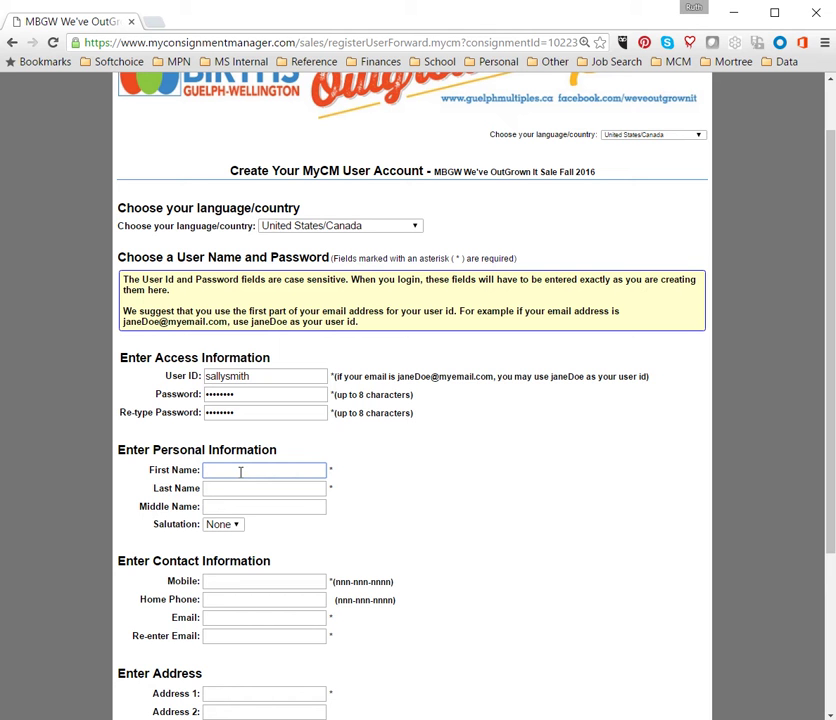
Step: Enter the seller's first name, last name and mobile phone number
key(Tab)
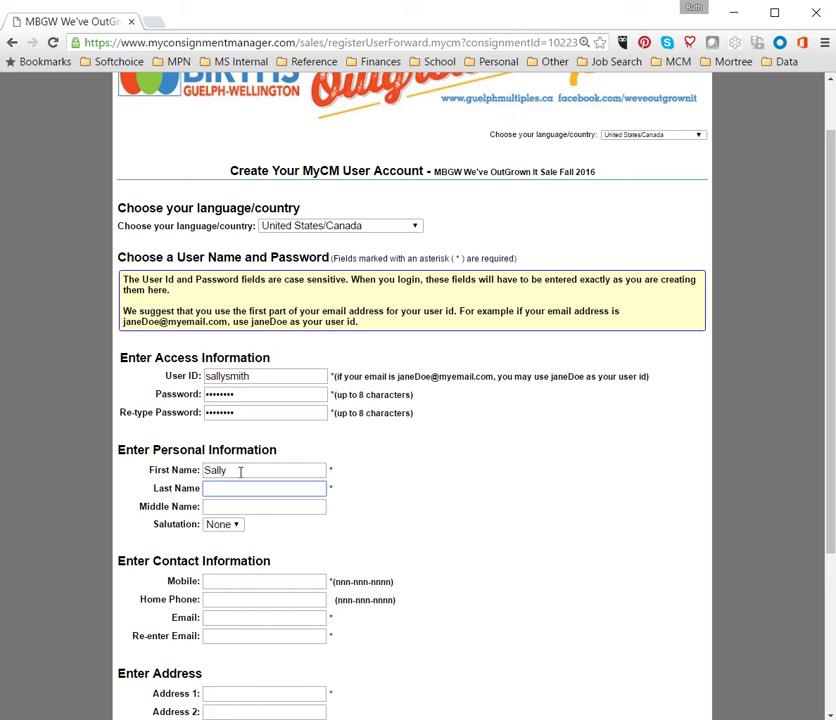
click(313, 507)
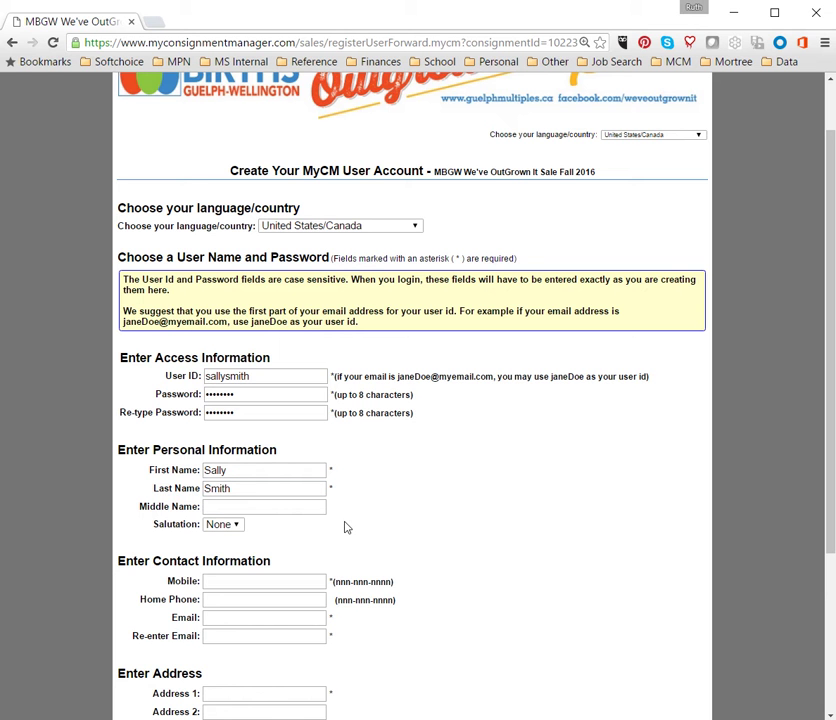
click(281, 583)
text(123-123-456)
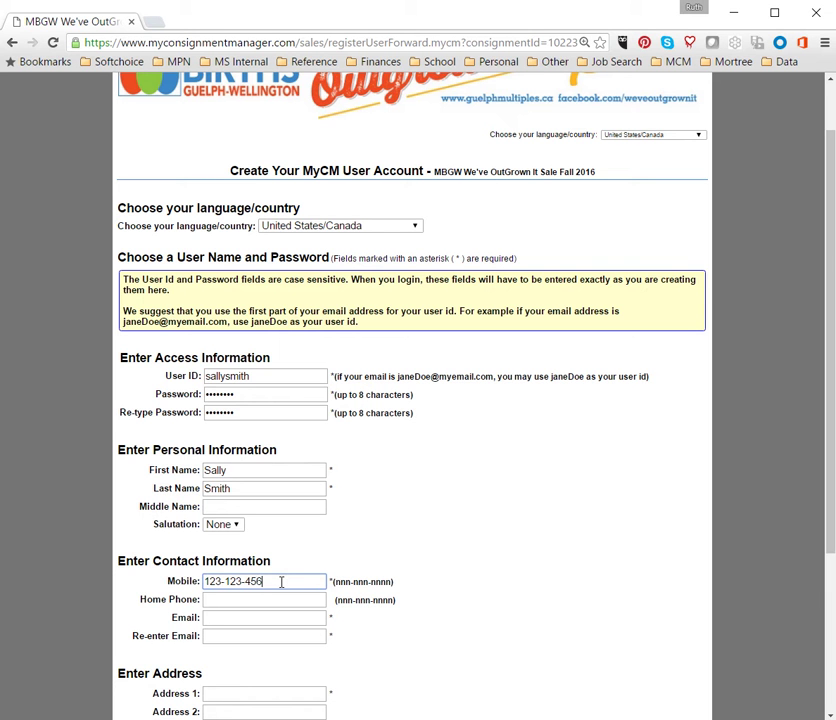
text(7)
Step: Enter the seller's e-mail address and re-enter it in the confirmation field
click(240, 618)
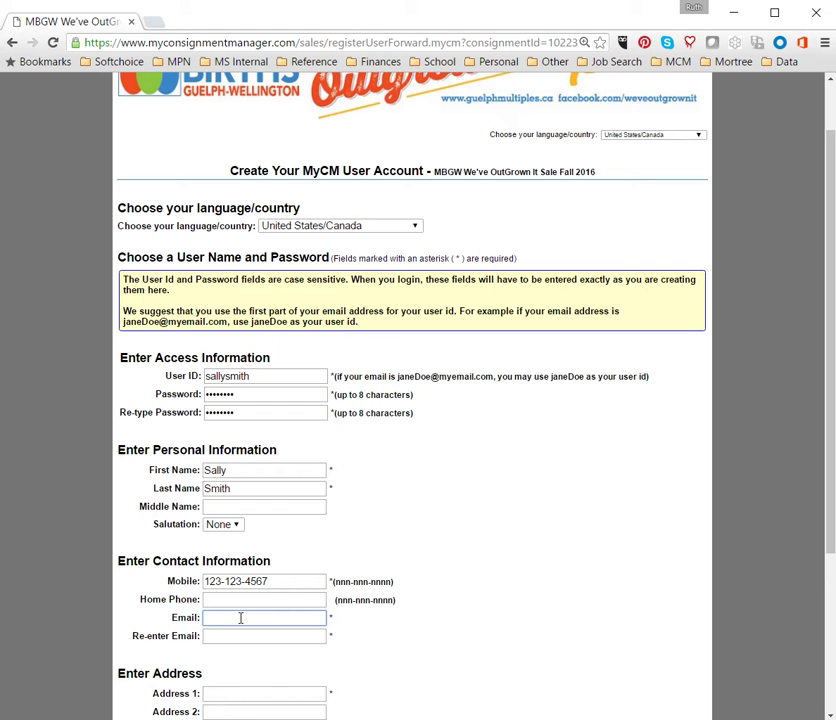
key(Tab)
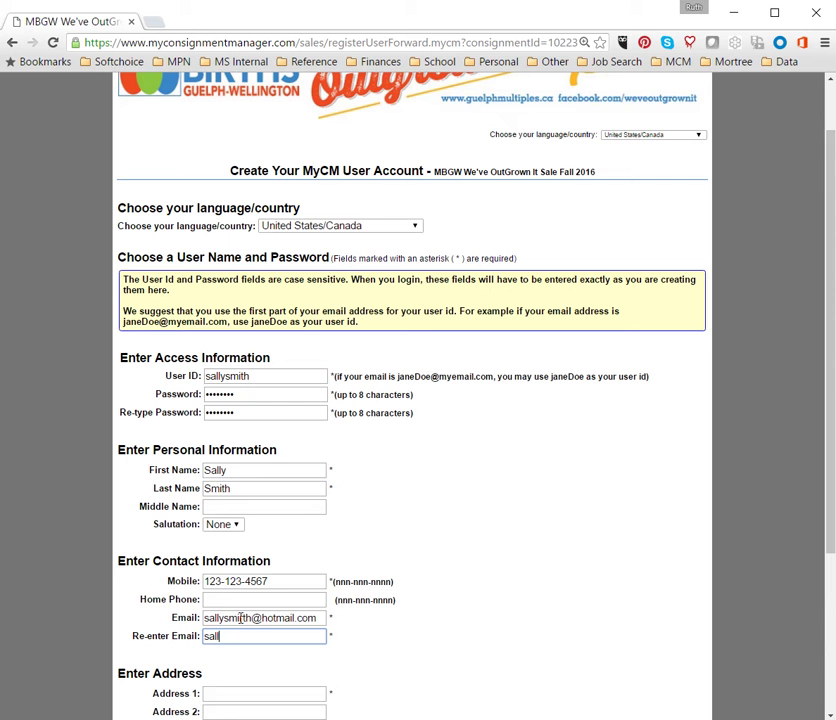
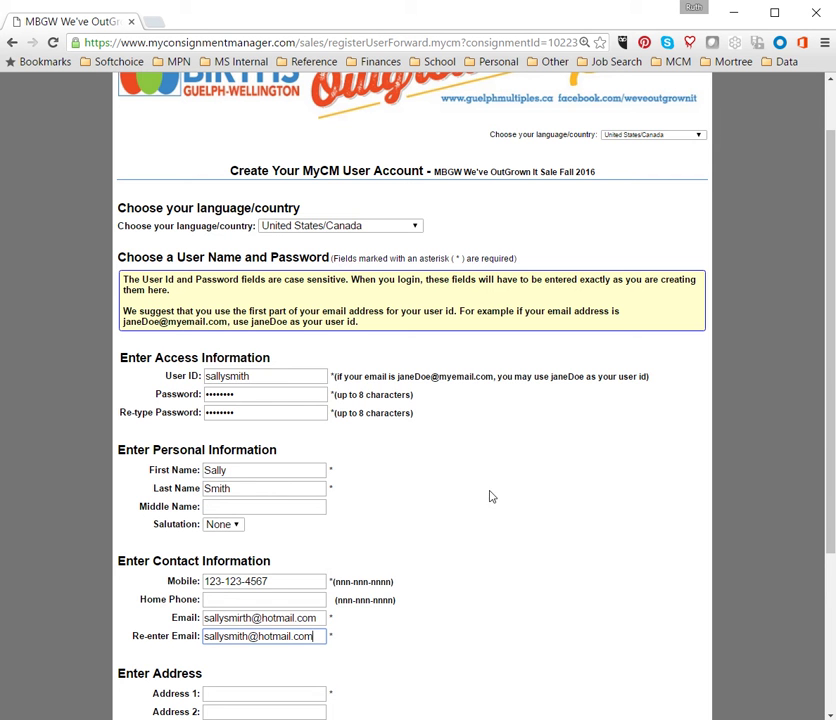
Step: Enter the seller's street address and town in Address 1 and Town/City
scroll(491, 496, down, 1)
scroll(491, 496, down, 3)
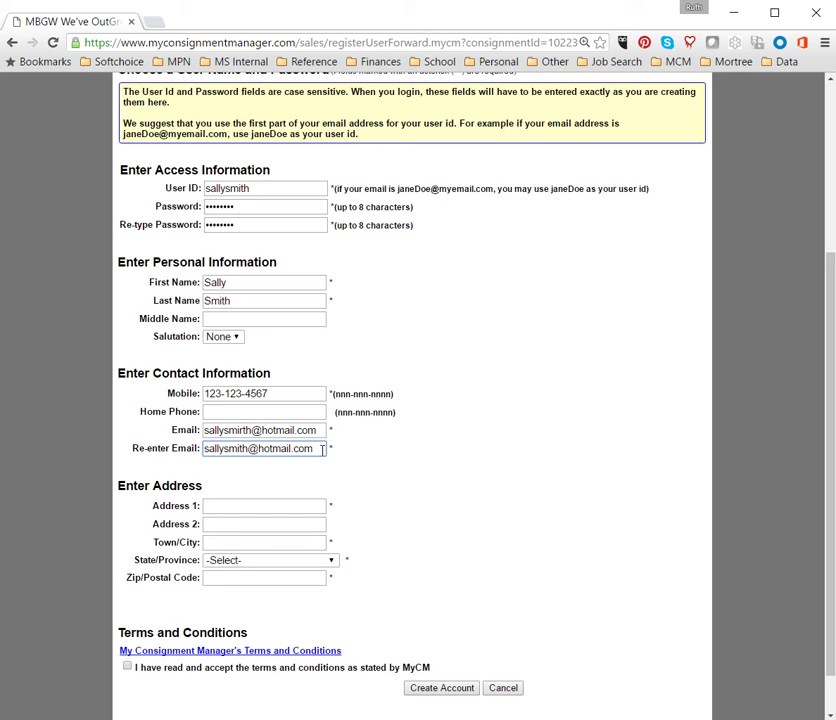
click(238, 506)
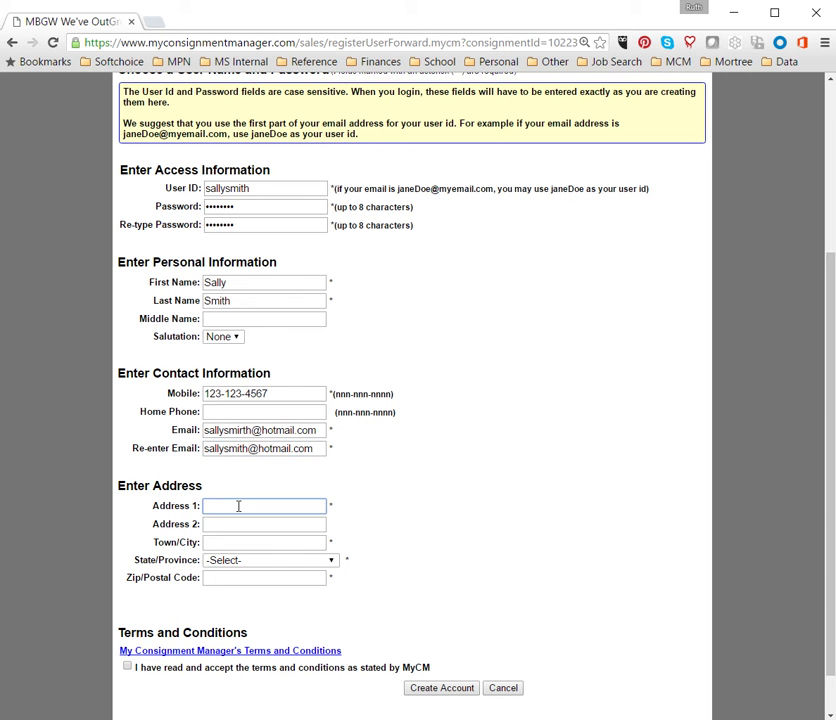
text(123)
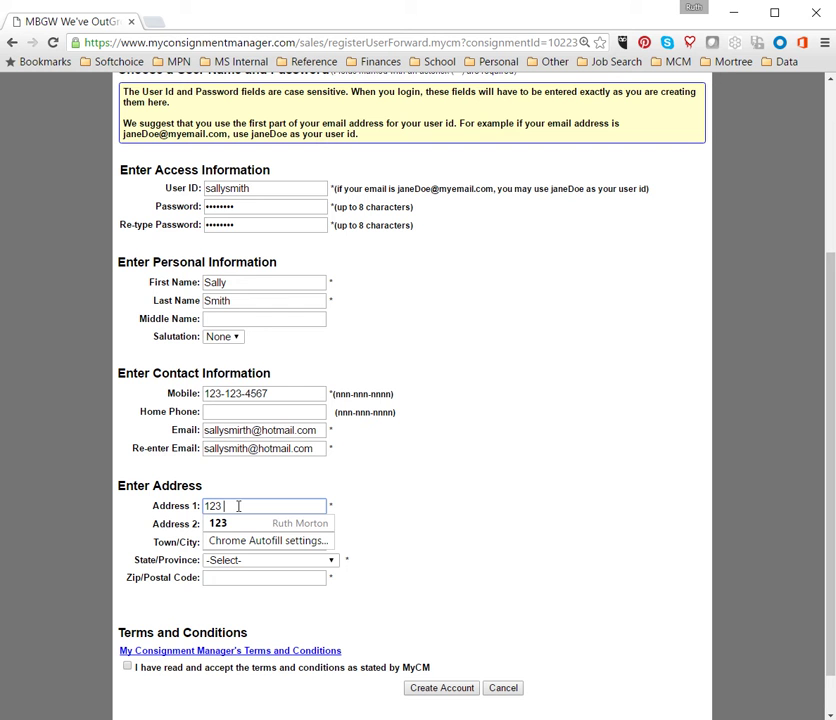
text( some)
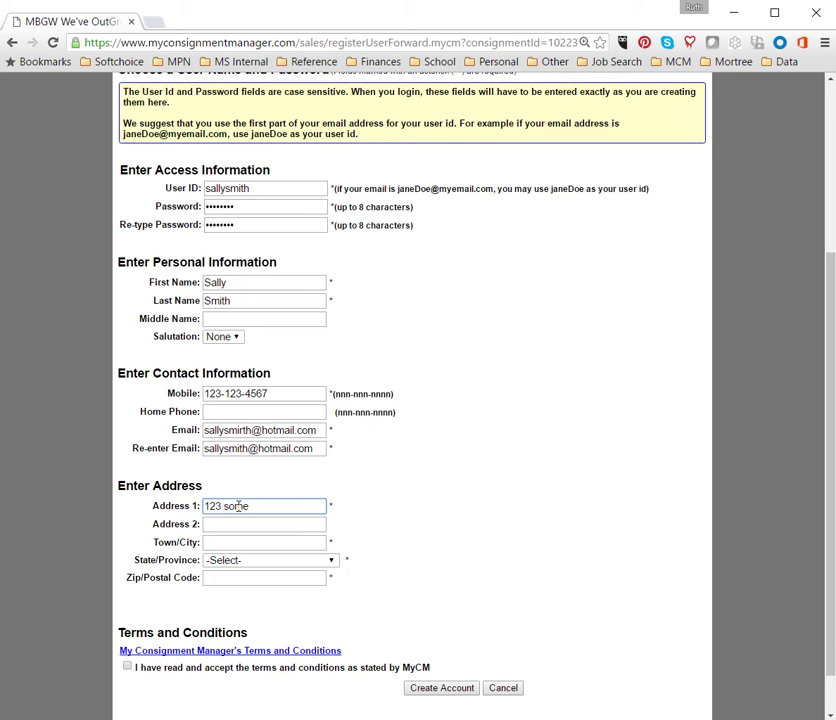
text( street)
click(214, 544)
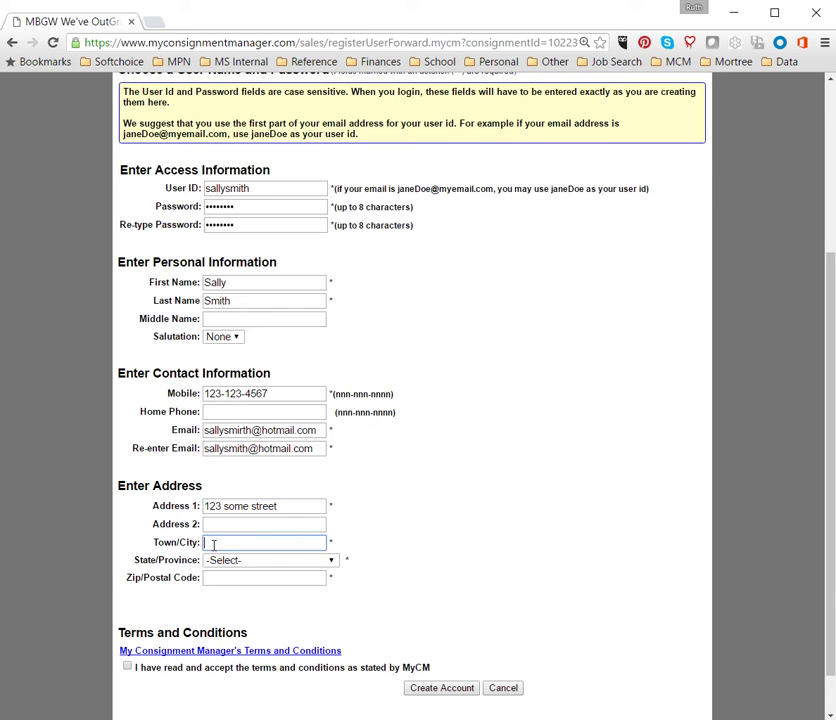
text(guelph)
Step: Choose ON - Ontario as the province and enter the seller's postal code
key(Tab)
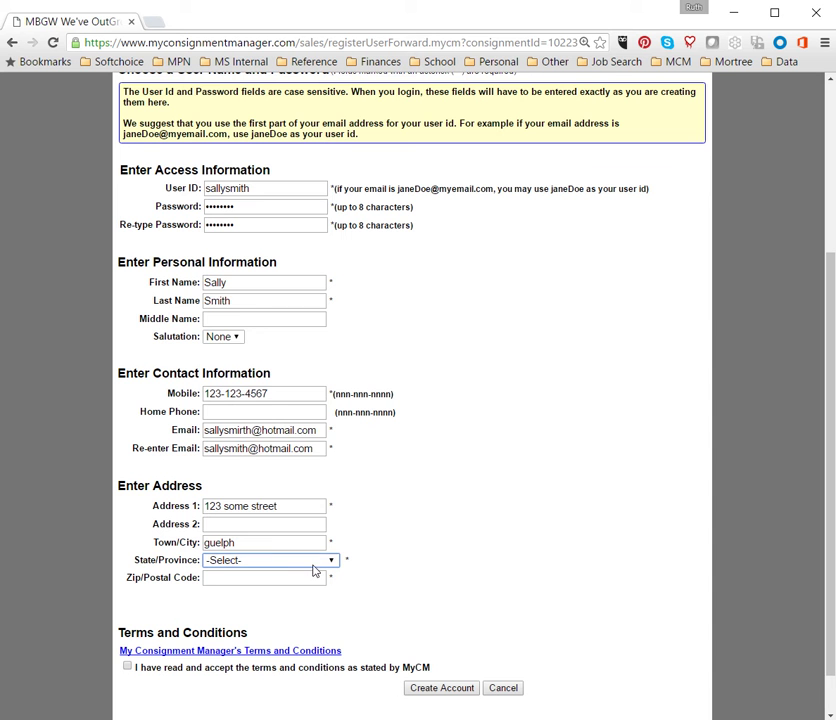
click(334, 565)
scroll(265, 506, down, 1)
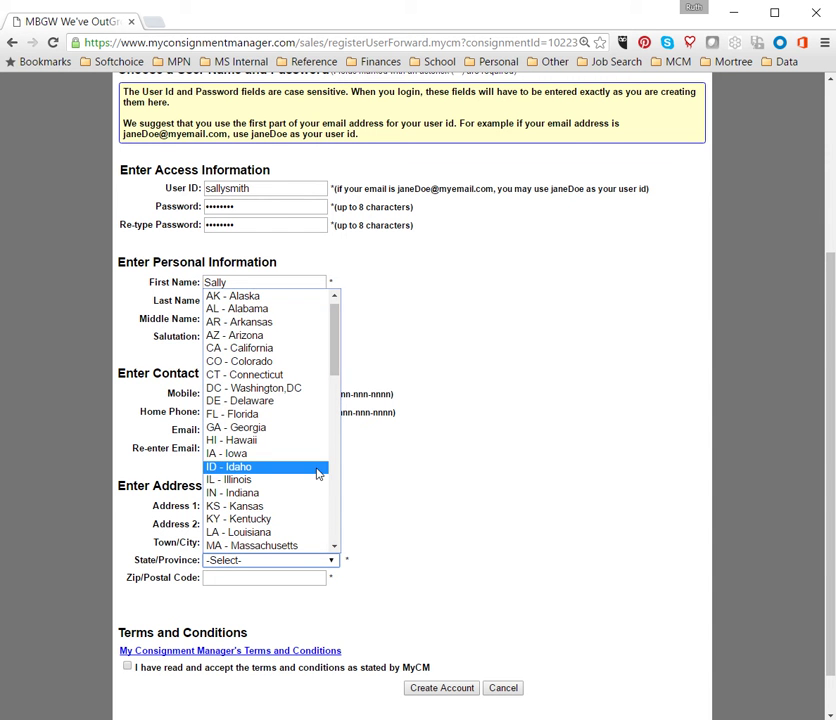
key(o)
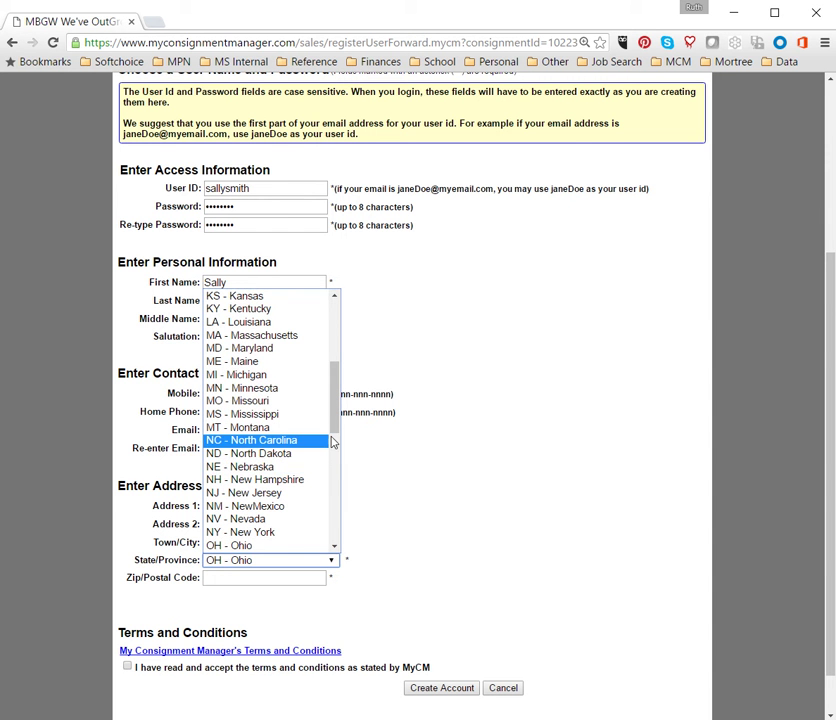
scroll(336, 448, down, 5)
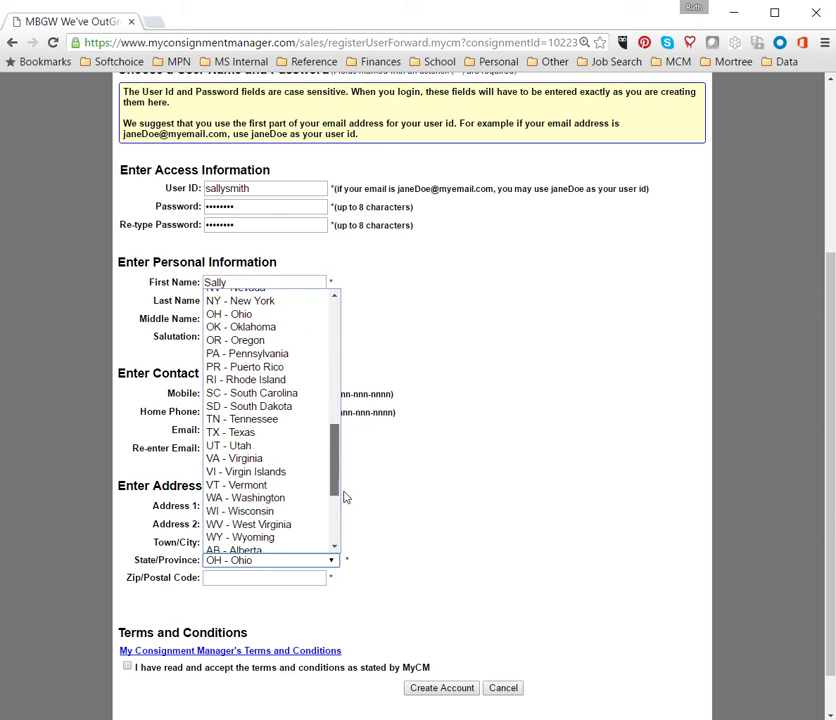
drag(345, 497, 345, 543)
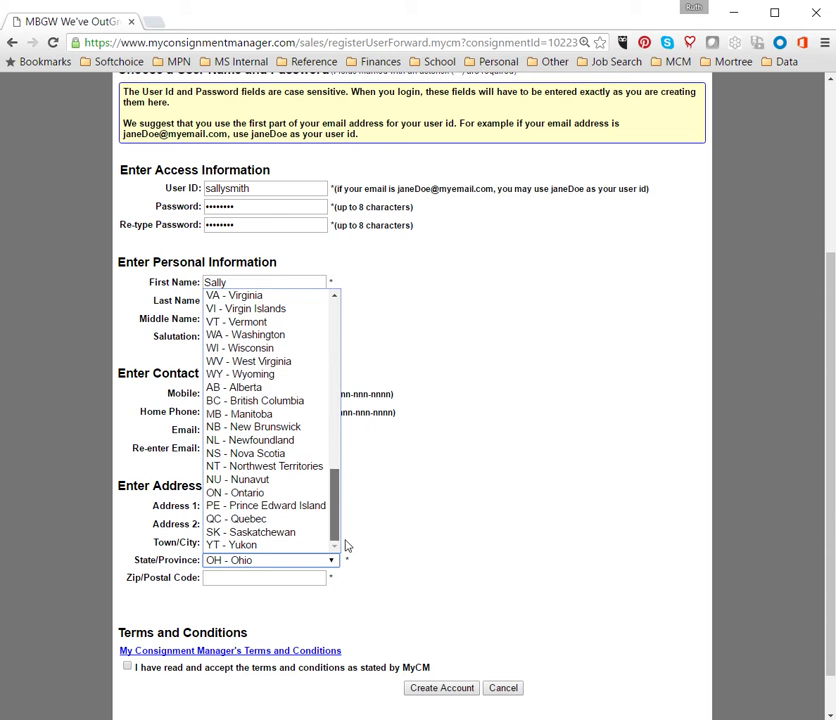
click(259, 494)
click(246, 581)
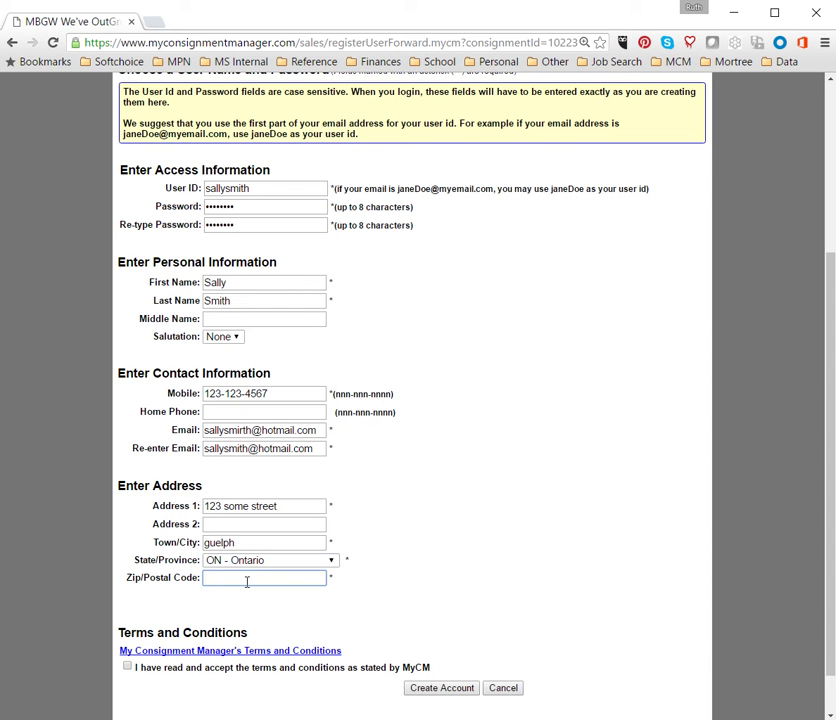
text(N1c 1a2)
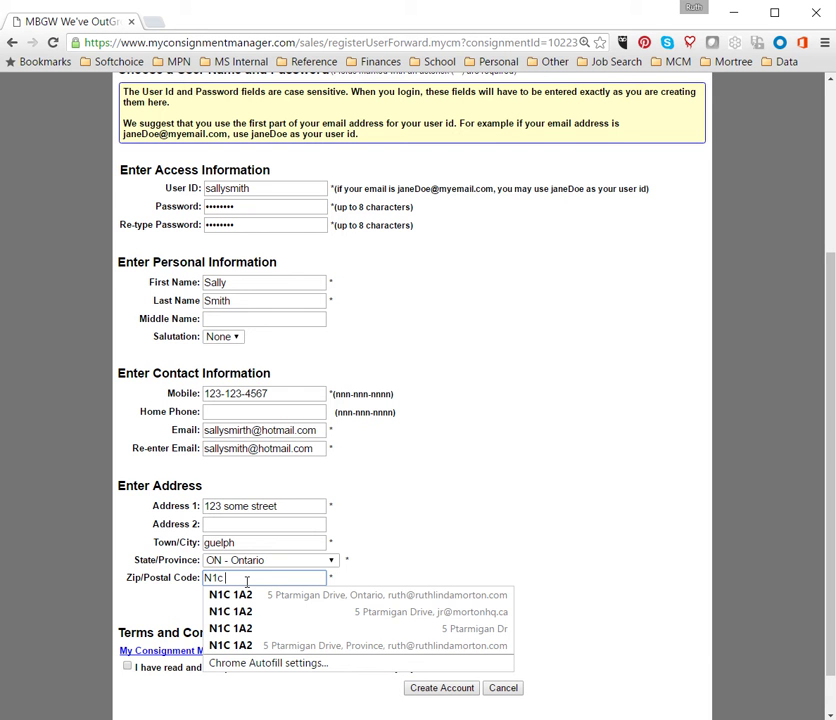
key(Tab)
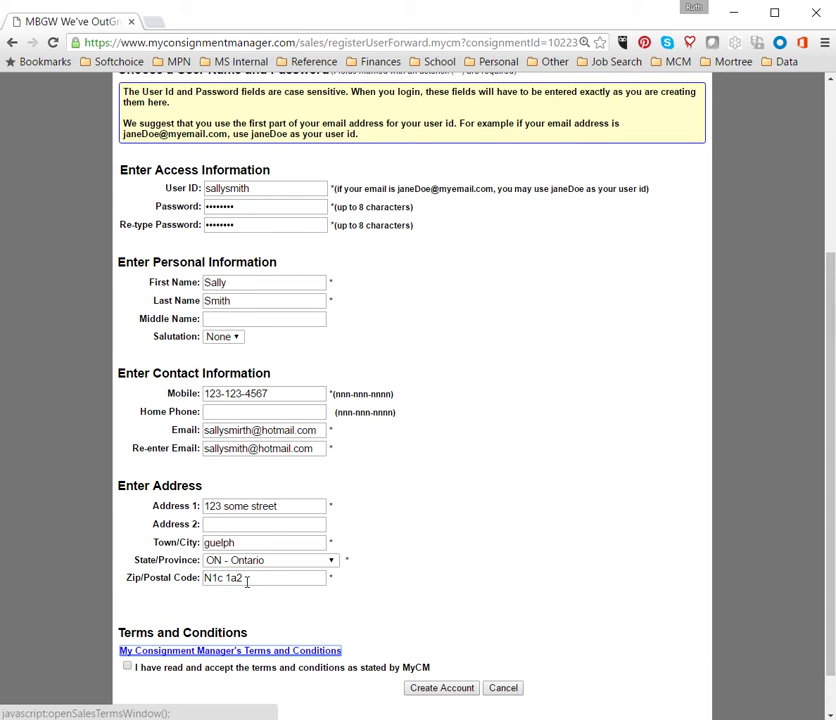
scroll(772, 487, down, 1)
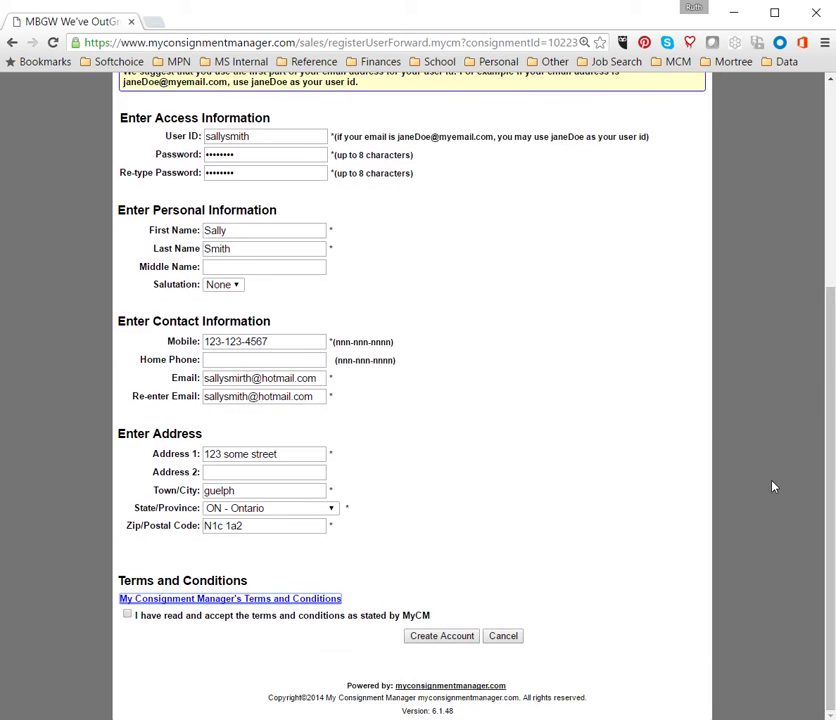
Step: Open the Terms and Conditions popup, scroll through to the end, and close it
click(160, 599)
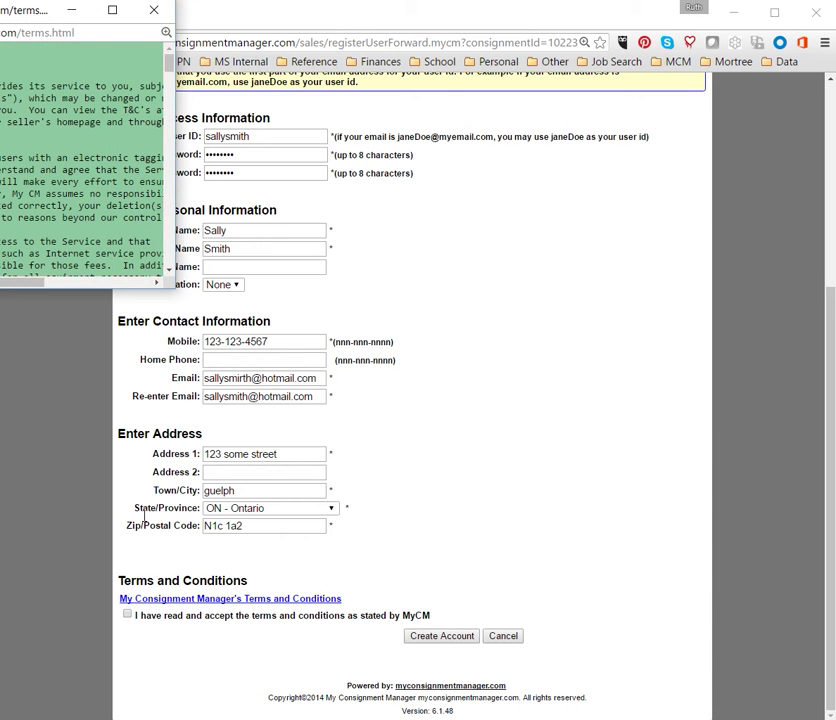
drag(17, 12, 382, 81)
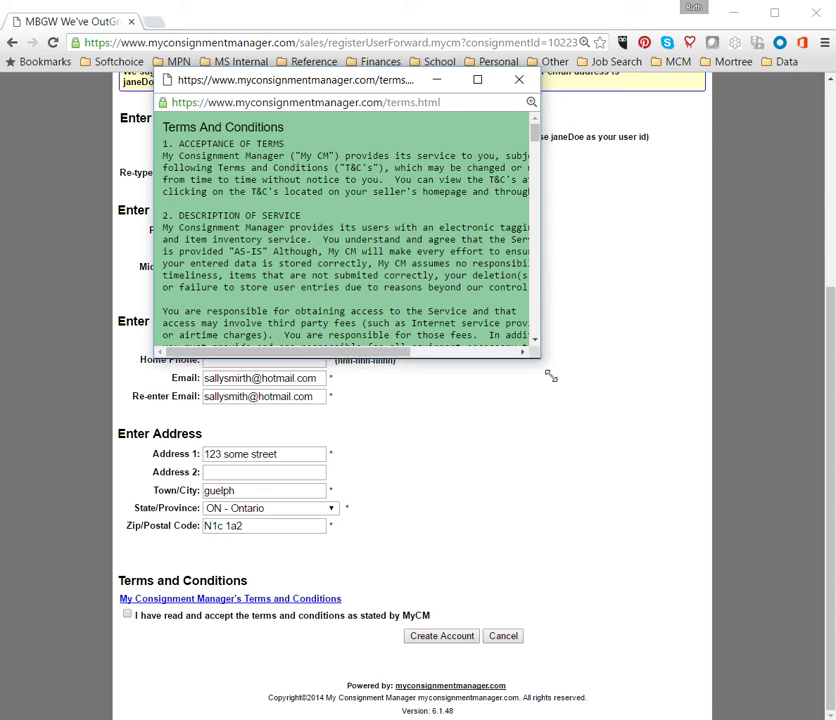
drag(550, 375, 686, 650)
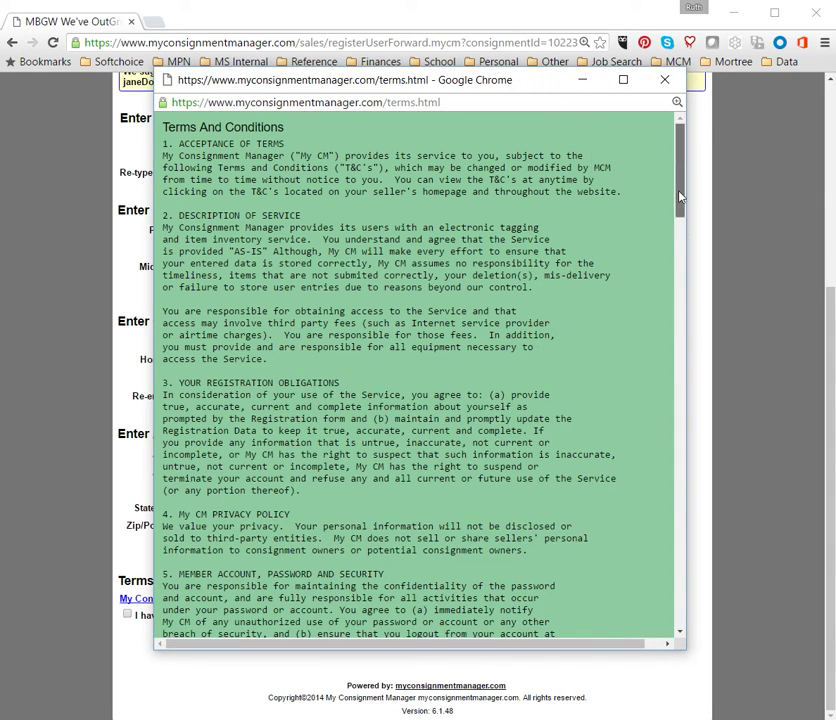
drag(679, 197, 699, 610)
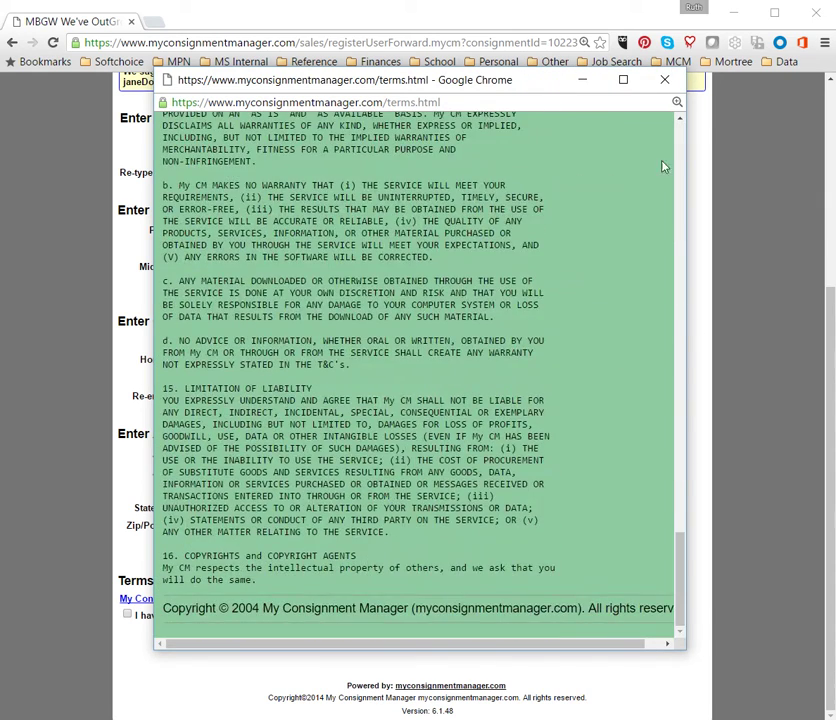
click(664, 79)
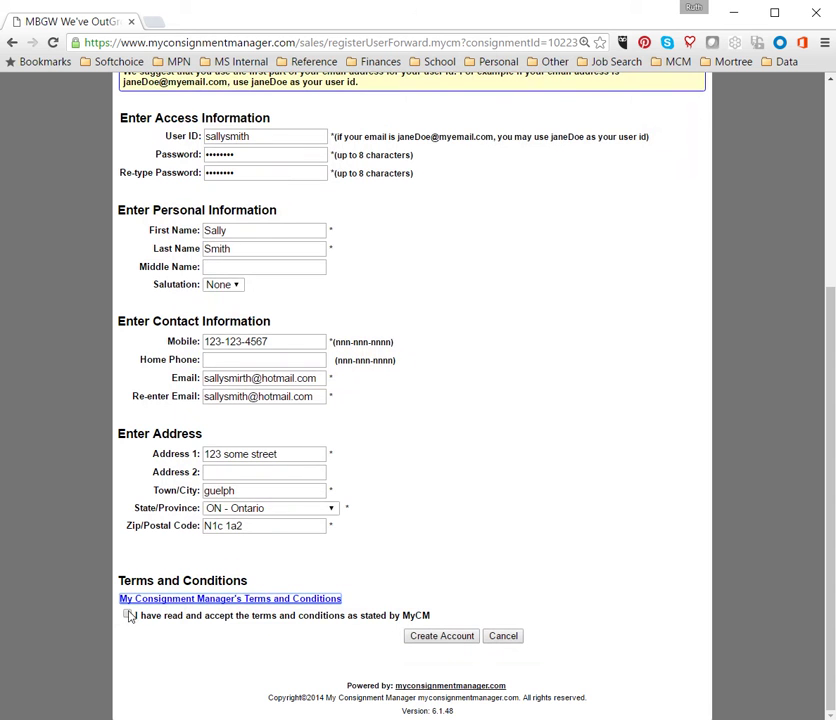
Step: Tick 'I have read and accept the terms' and submit with Create Account
click(128, 615)
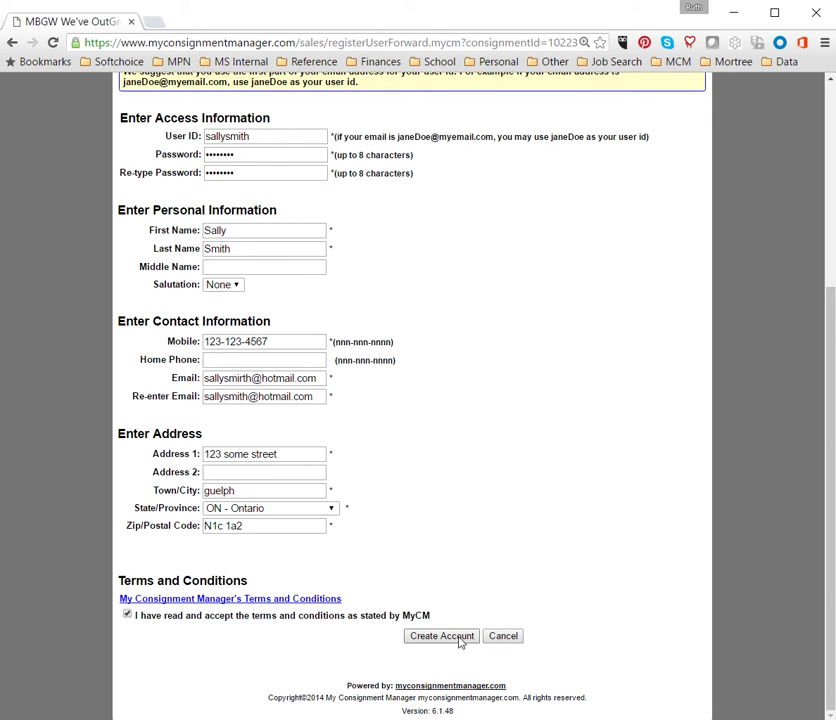
click(459, 638)
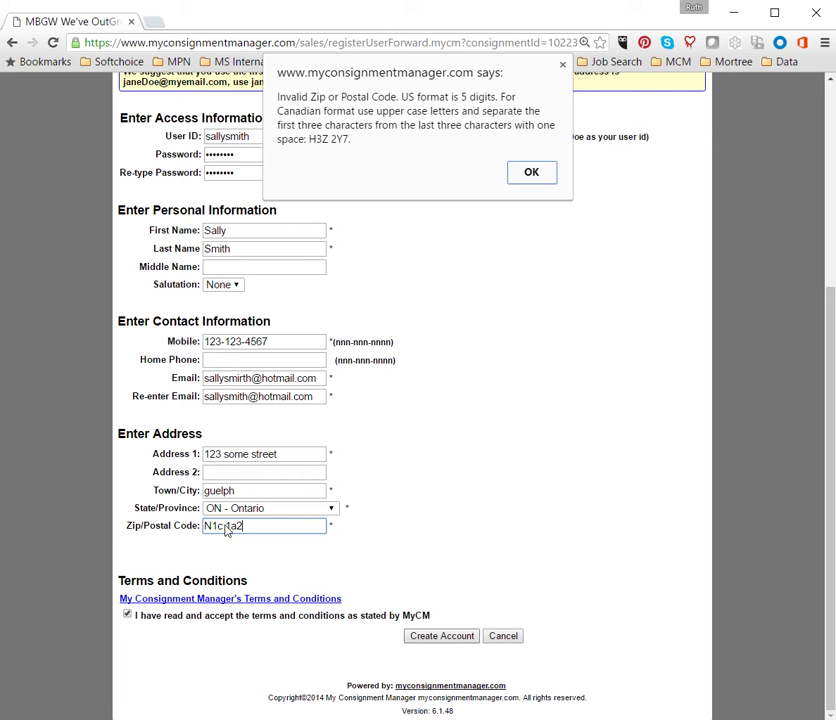
Step: Dismiss the postal code warning, capitalize the code's letters, and resubmit the account form
click(531, 175)
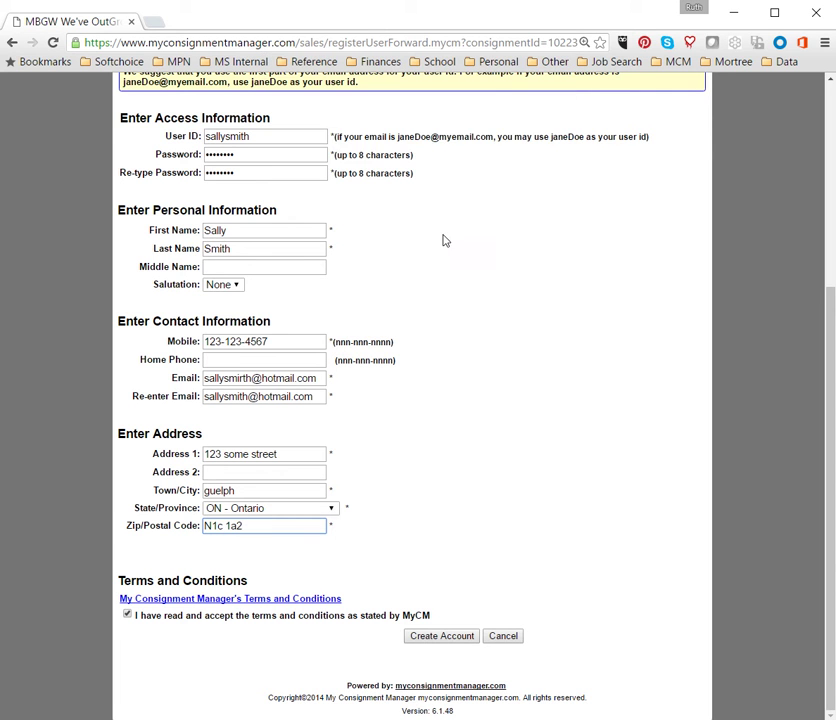
click(218, 525)
key(BackSpace)
text(C)
click(237, 525)
key(BackSpace)
text(A)
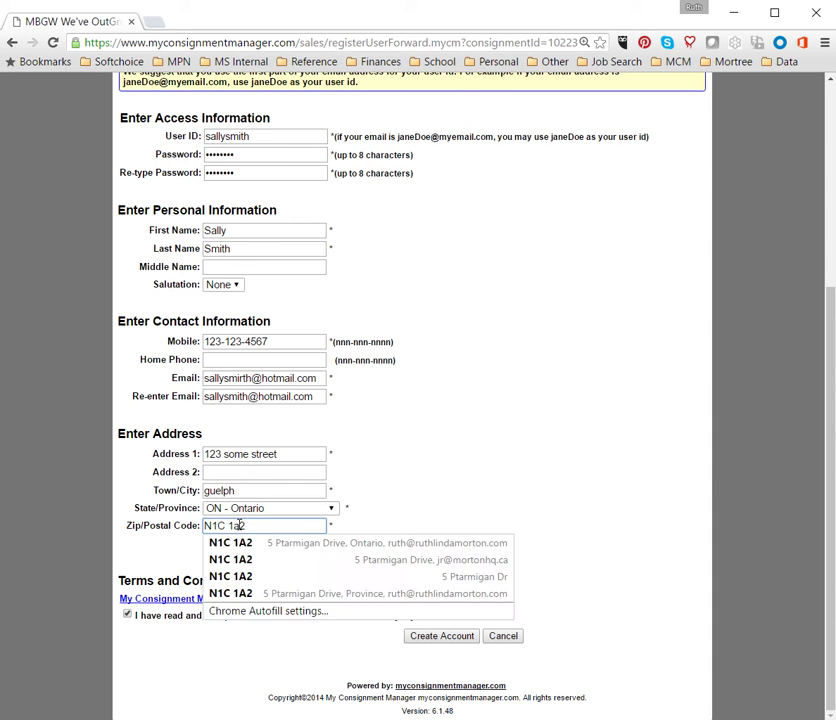
click(442, 637)
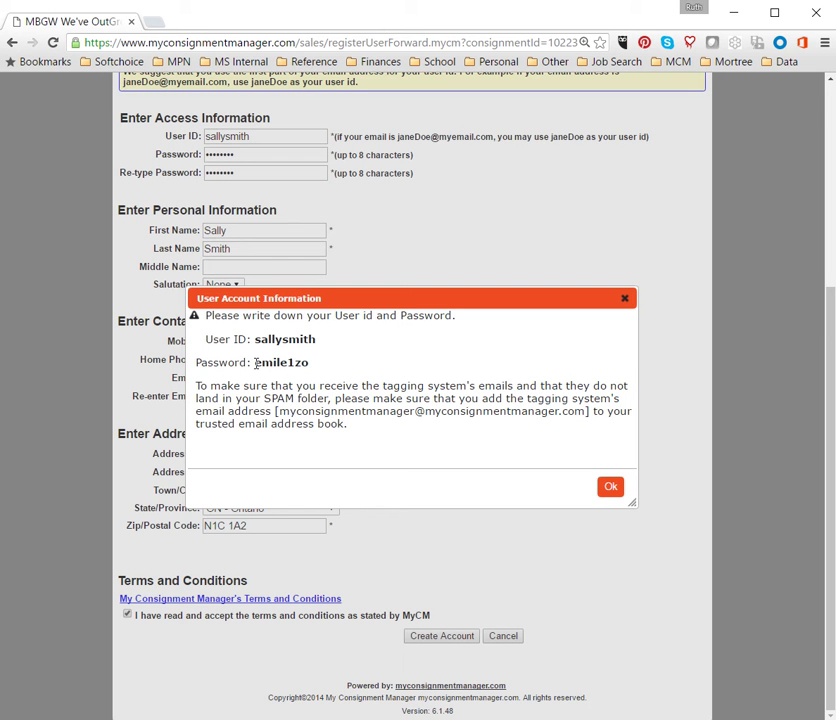
Step: Select the generated password to note it, then dismiss the User Account Information notice
drag(256, 363, 306, 363)
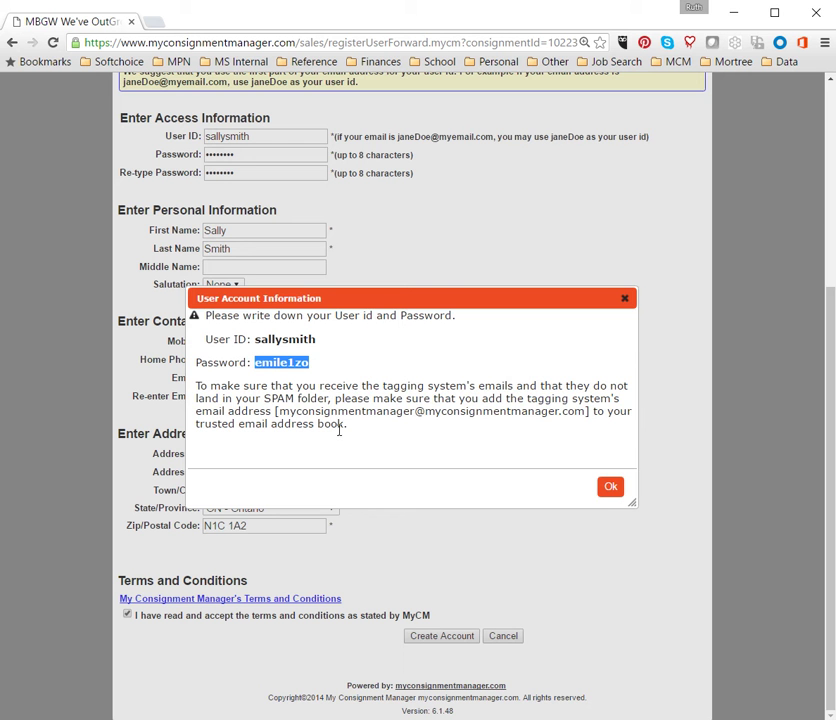
click(610, 489)
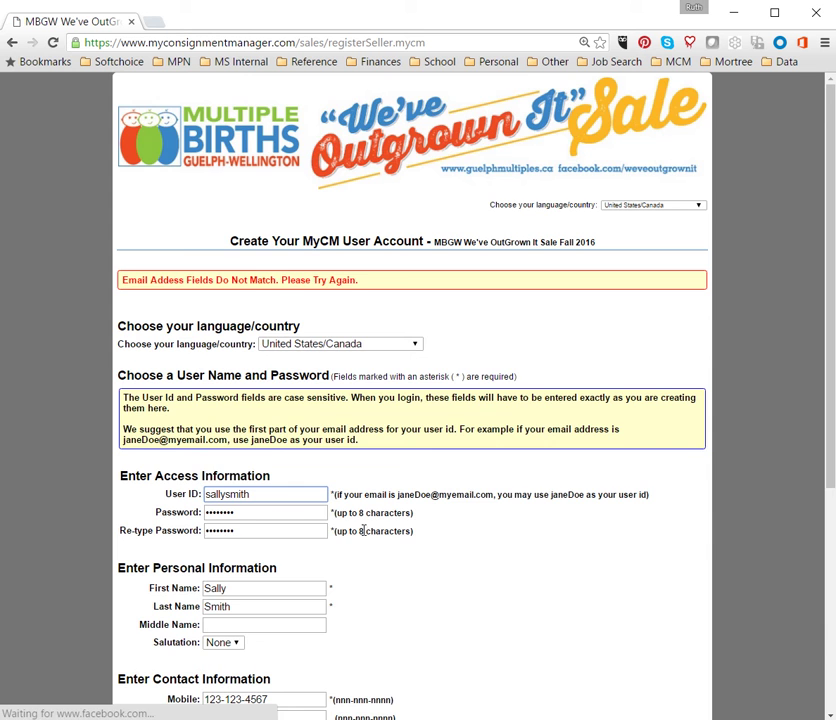
Step: Re-enter the seller's e-mail in Re-enter Email and resubmit the form
scroll(380, 532, down, 3)
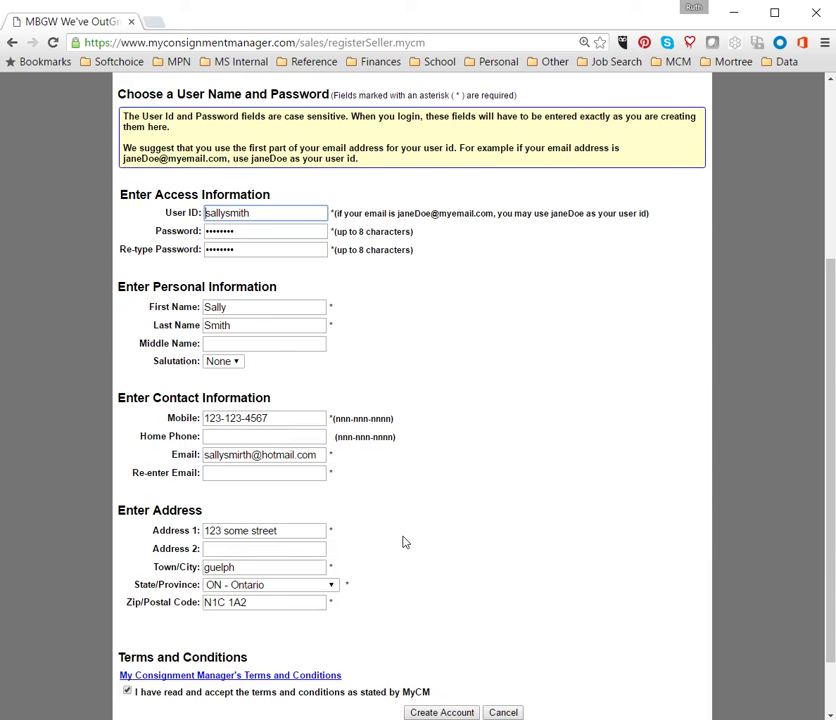
click(225, 474)
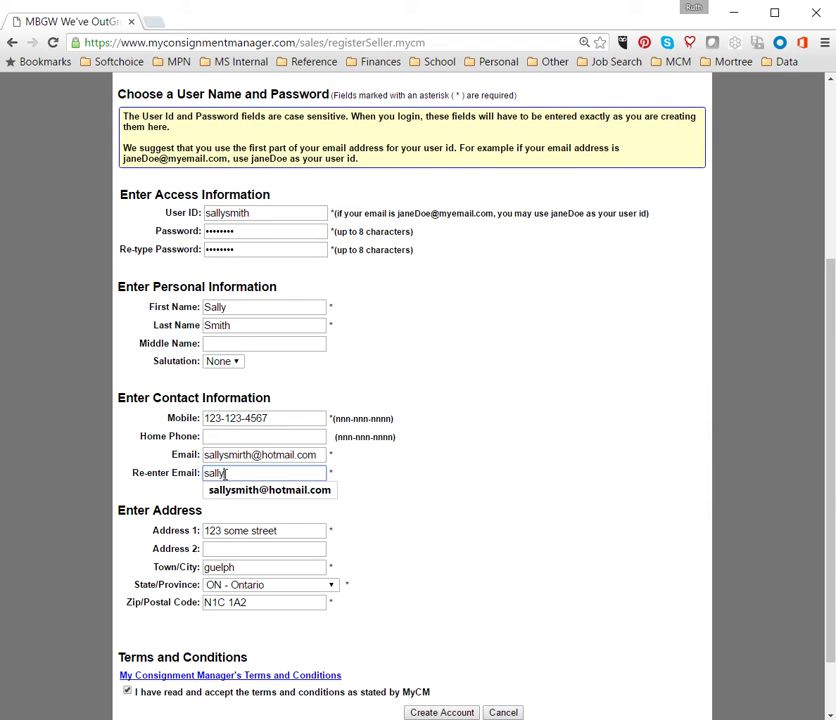
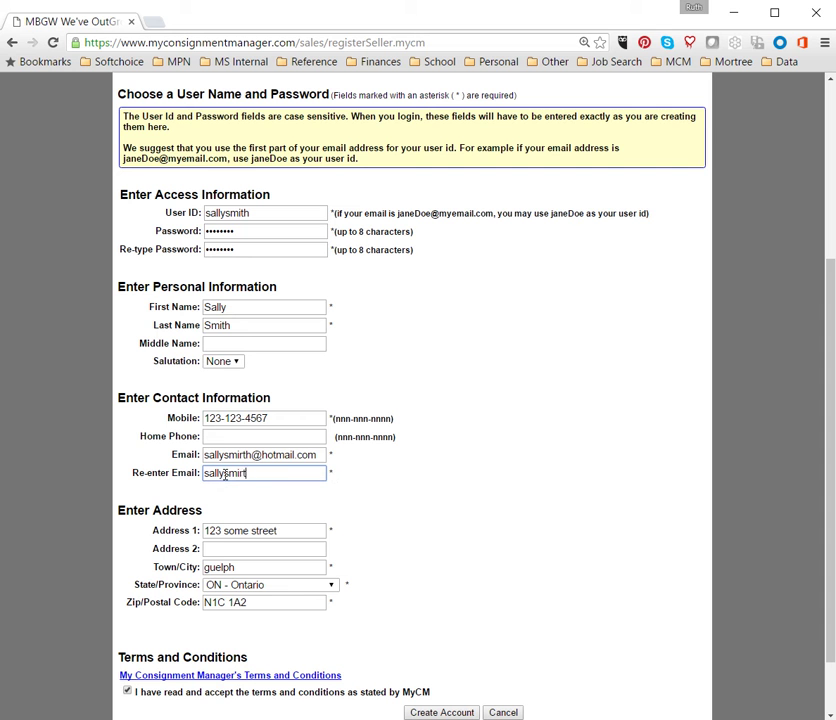
scroll(332, 498, down, 2)
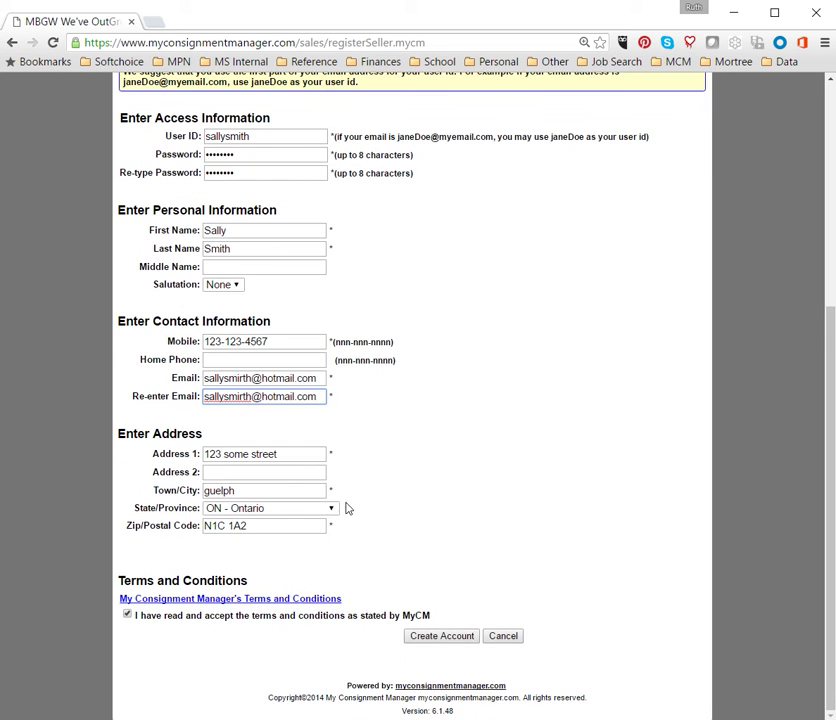
click(430, 639)
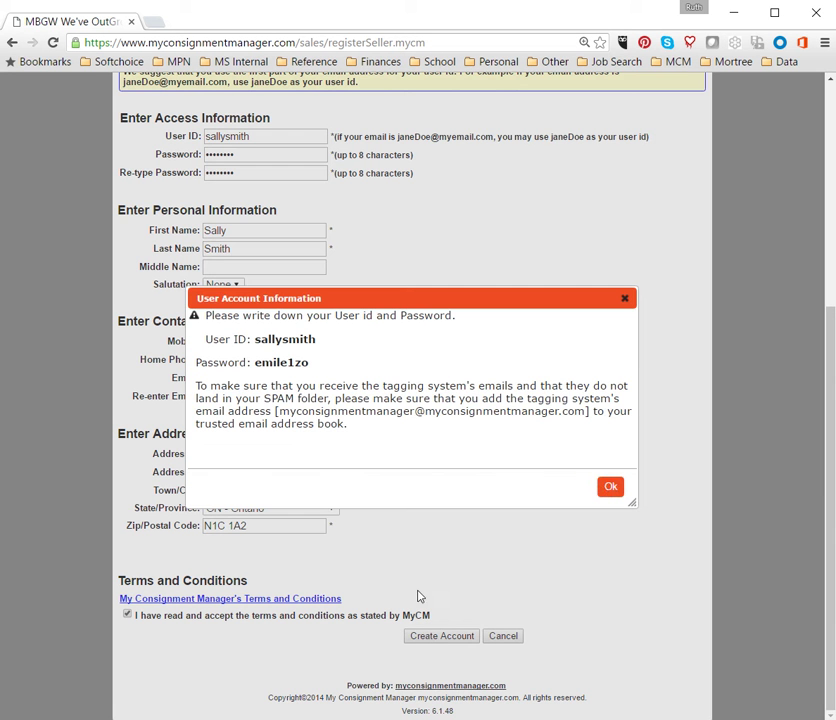
Step: Dismiss the notice, append 'j' to the taken user ID, and resubmit
click(611, 487)
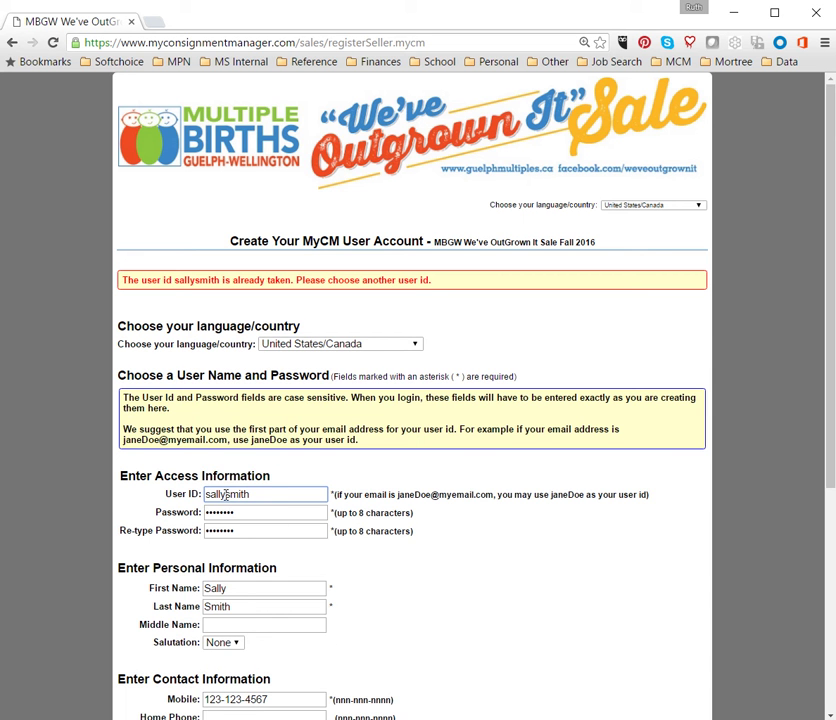
text(j)
scroll(444, 535, down, 6)
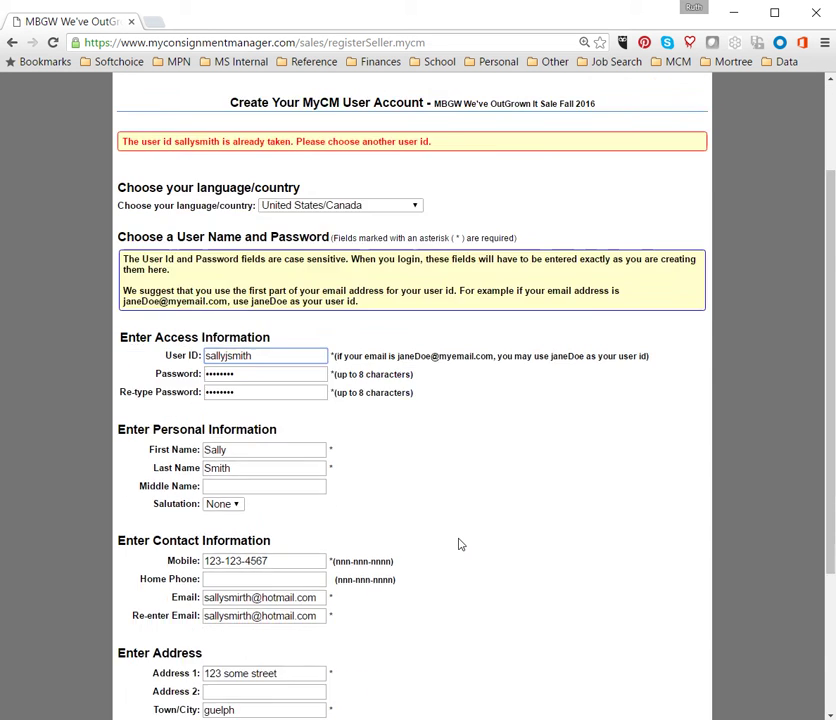
scroll(460, 558, down, 1)
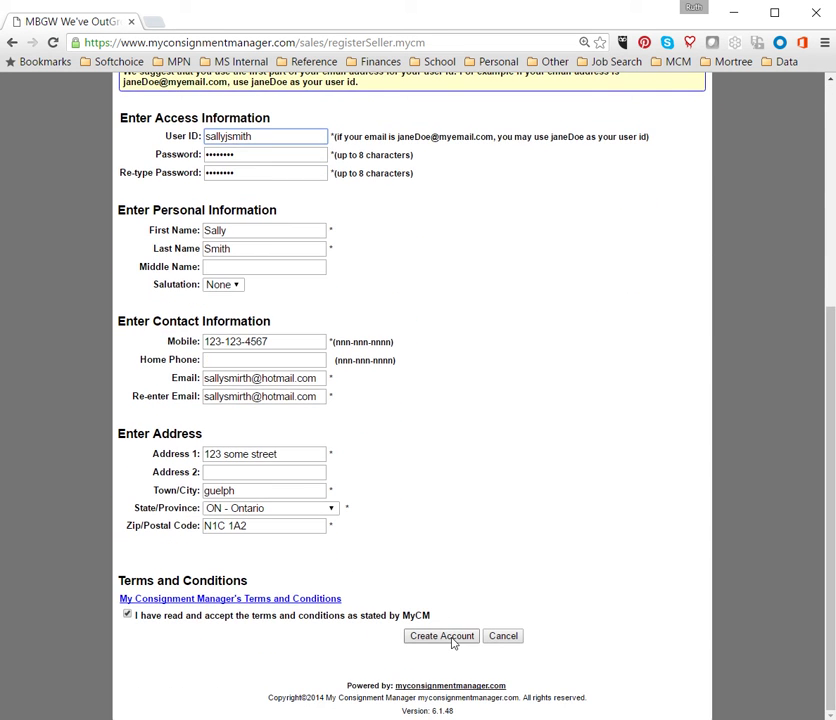
click(452, 637)
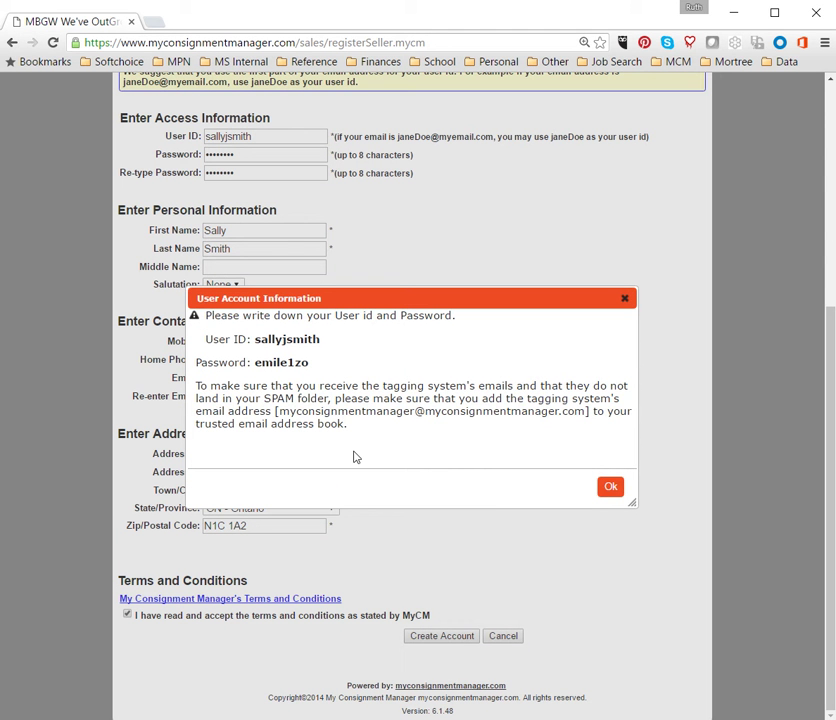
Step: Accept the account details to continue to the Event's Registration Options page
click(612, 487)
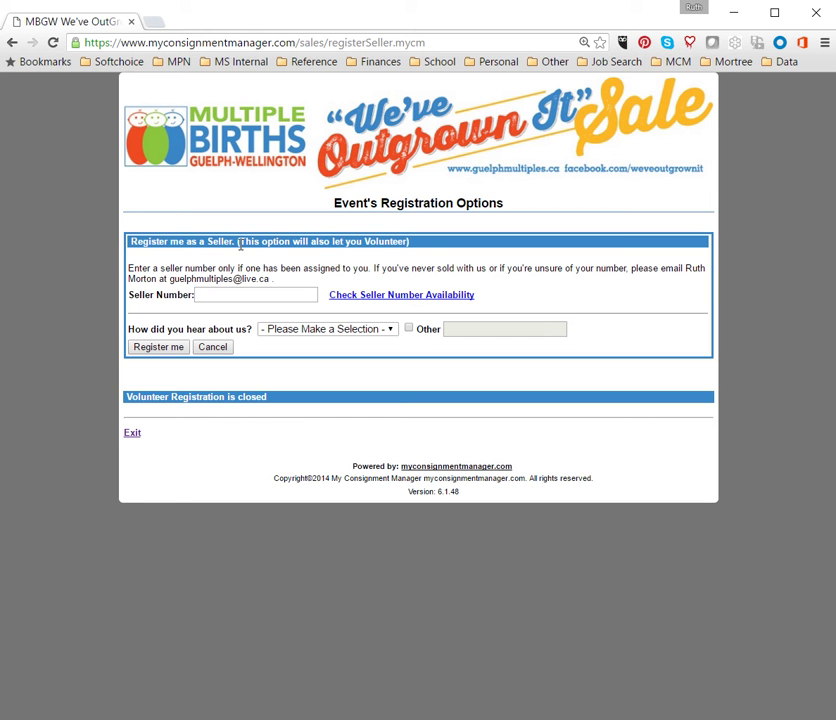
Step: Check availability and enter seller number 1108, then pick 'returning seller' as the referral source
click(214, 296)
click(386, 296)
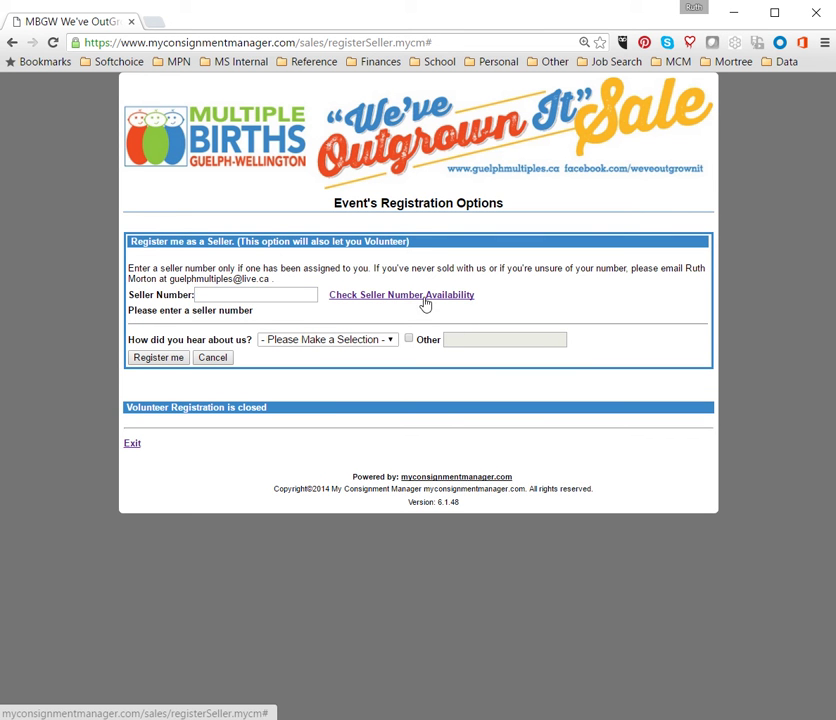
click(272, 294)
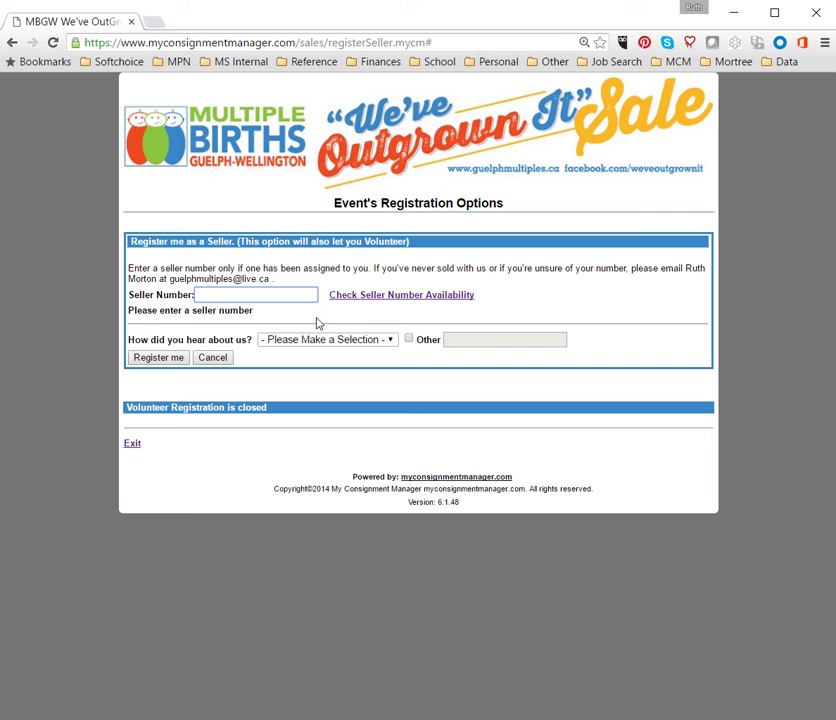
text(0101)
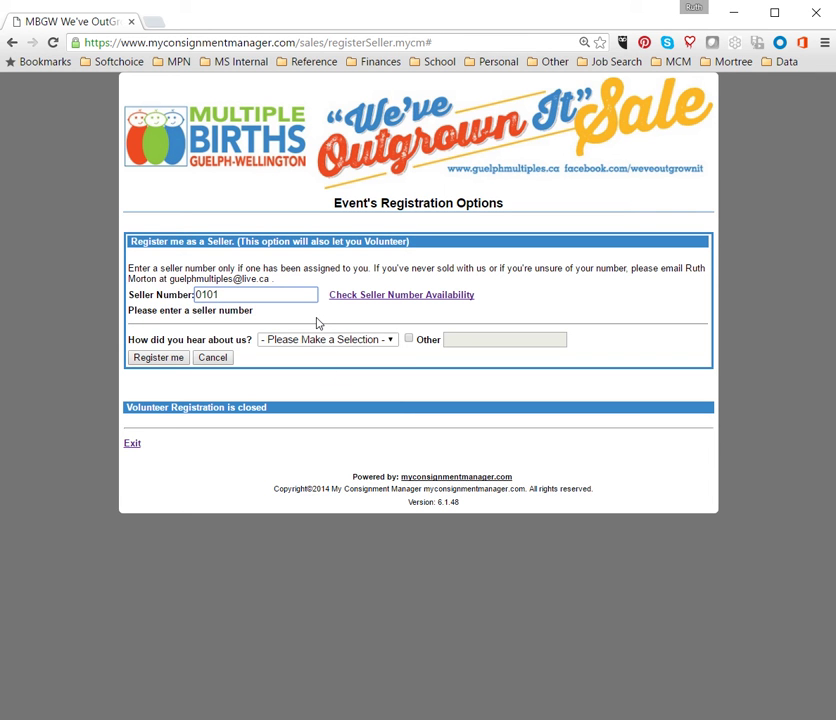
key(BackSpace)
text(8)
click(202, 295)
key(BackSpace)
text(N)
key(BackSpace)
text(1108)
click(286, 345)
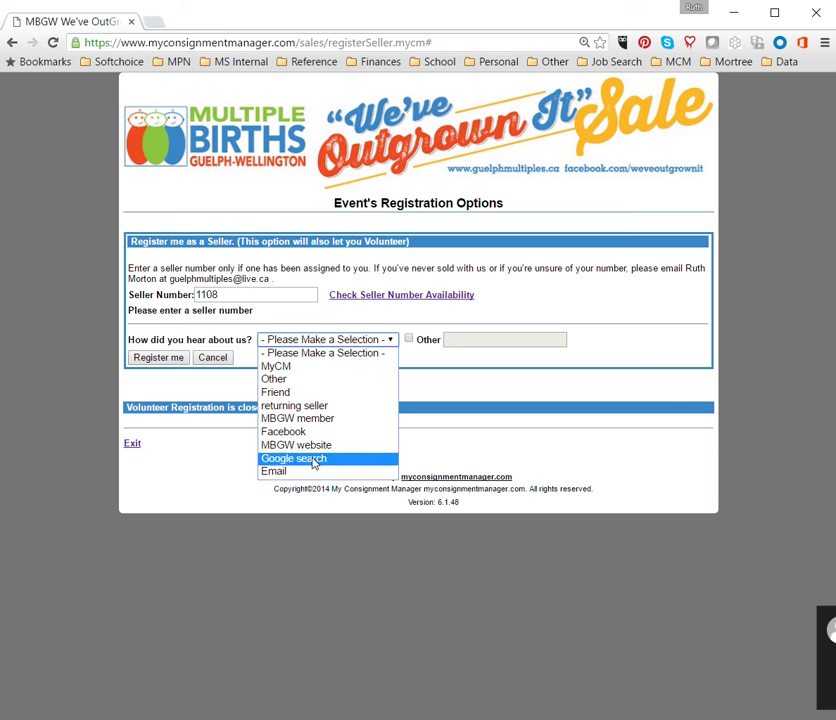
click(318, 405)
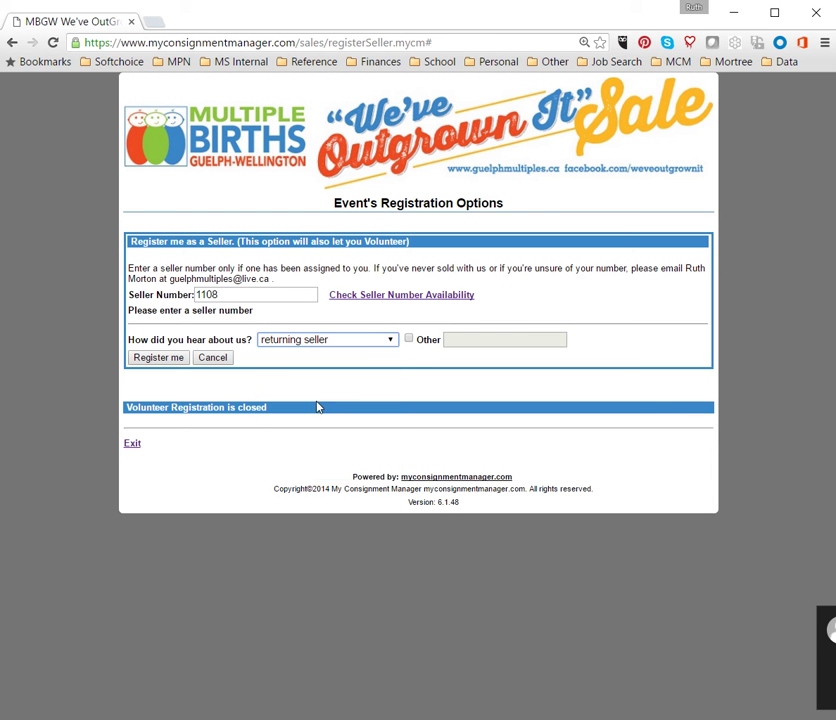
Step: Register for the We've Outgrown It Sale and accept the seller waiver, reaching seller 1108's welcome page
click(160, 358)
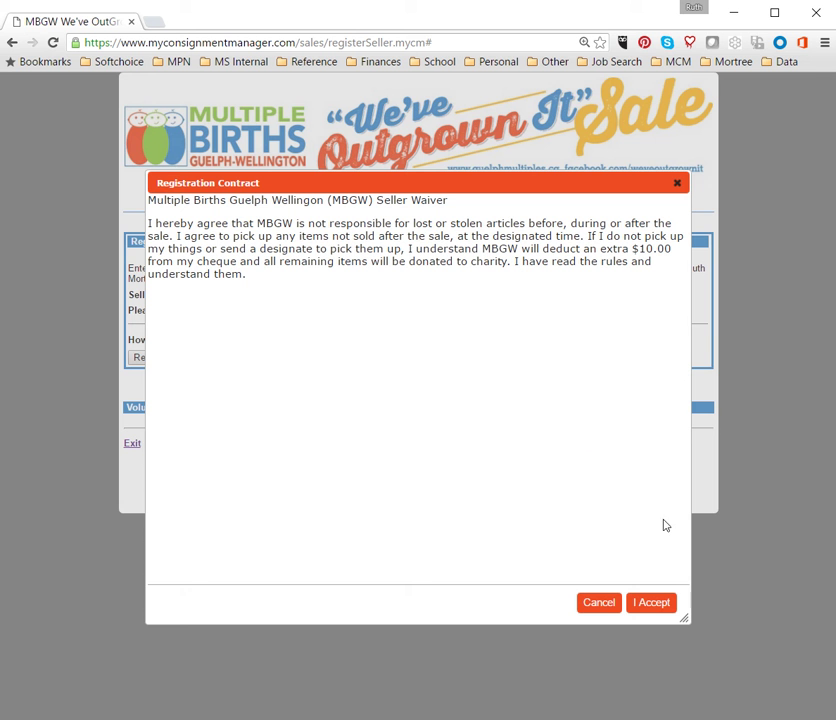
click(652, 603)
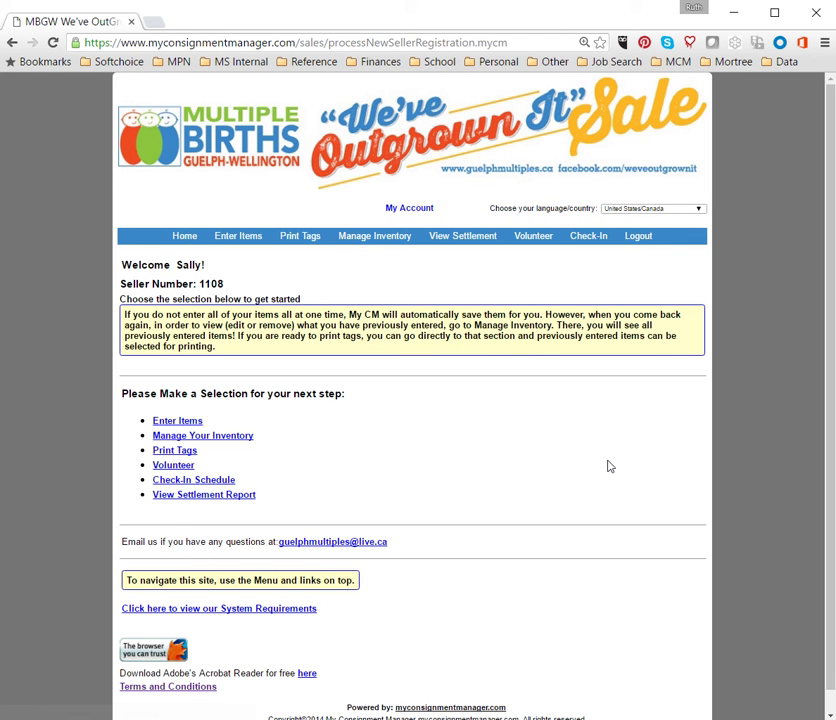
scroll(609, 466, down, 1)
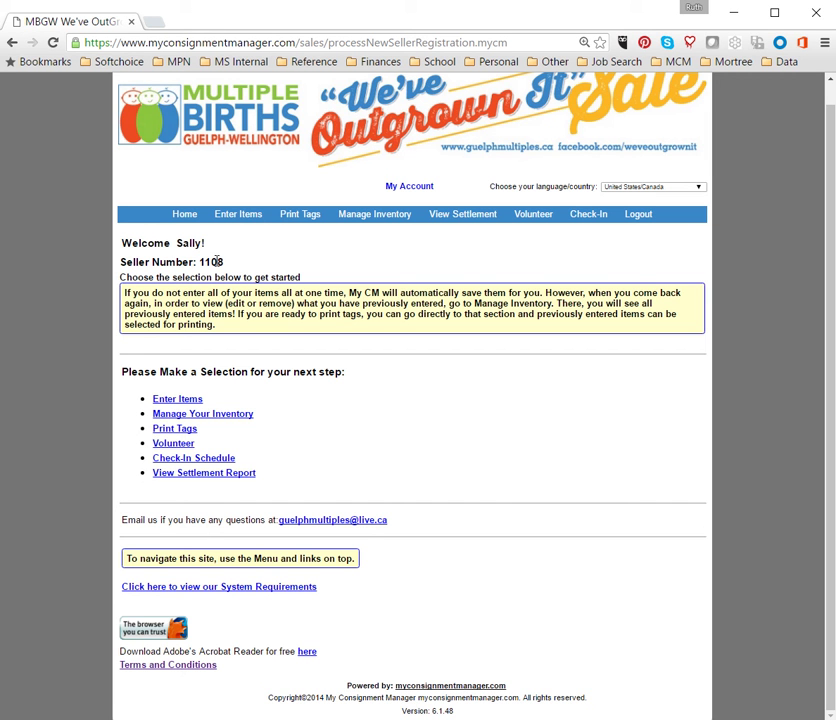
drag(226, 261, 119, 262)
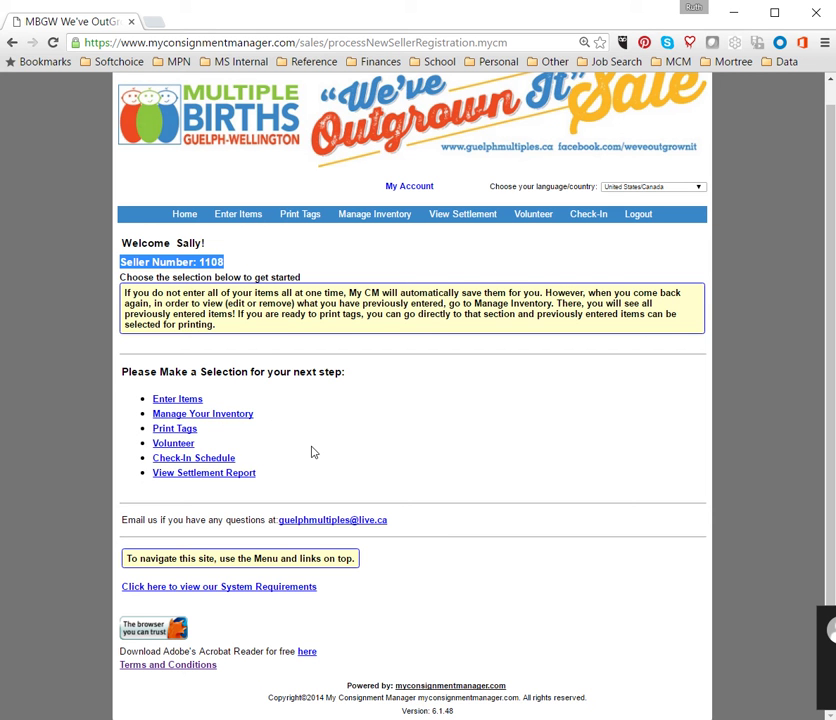
click(312, 442)
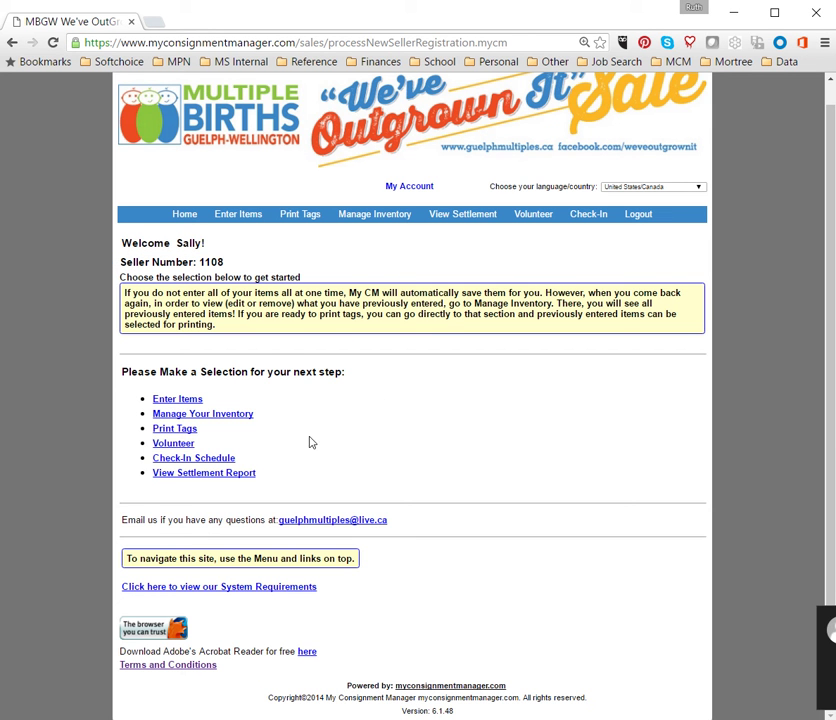